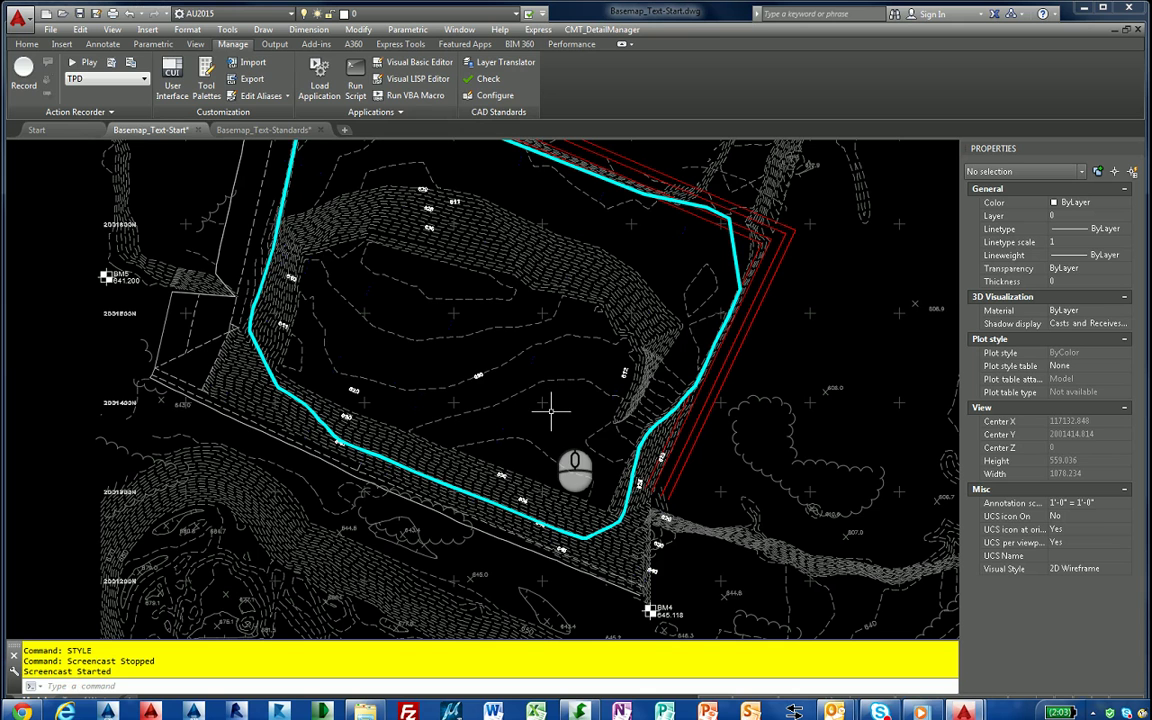
# Step: From the Home tab, open the Text Style dialog for Basemap_Text-Start with STYLE
pyautogui.click(27, 44)
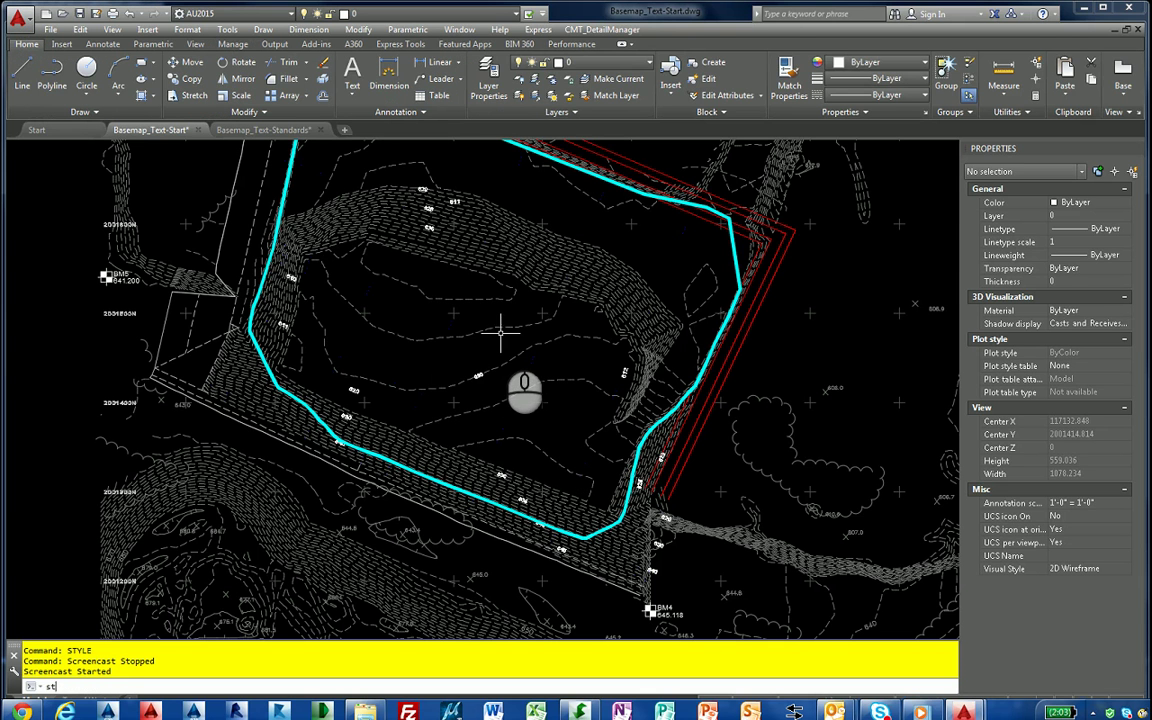
pyautogui.press('Return')
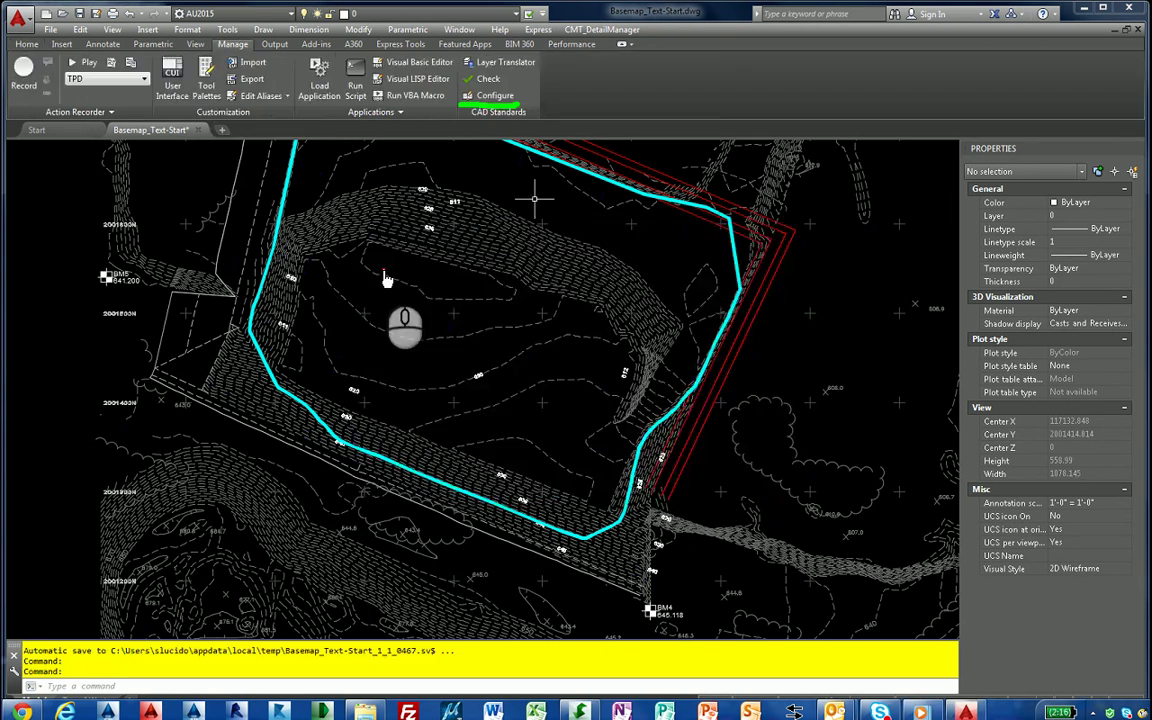
# Step: Review the DIM_ARIAL, F1, Standard, Style-Arial and Style-WORKING text styles, then cancel unchanged
pyautogui.moveTo(487, 252)
pyautogui.mouseDown()
pyautogui.moveTo(407, 240)
pyautogui.moveTo(373, 259)
pyautogui.moveTo(355, 353)
pyautogui.moveTo(395, 393)
pyautogui.moveTo(469, 399)
pyautogui.moveTo(510, 341)
pyautogui.moveTo(488, 248)
pyautogui.mouseUp()
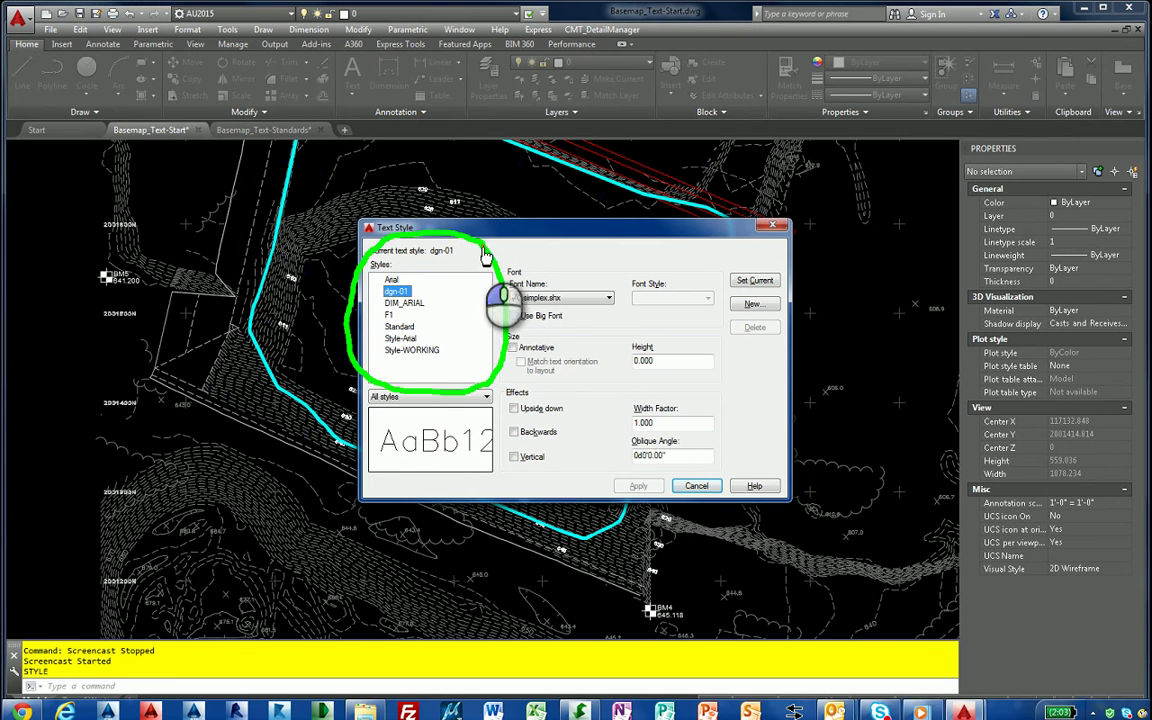
pyautogui.click(404, 304)
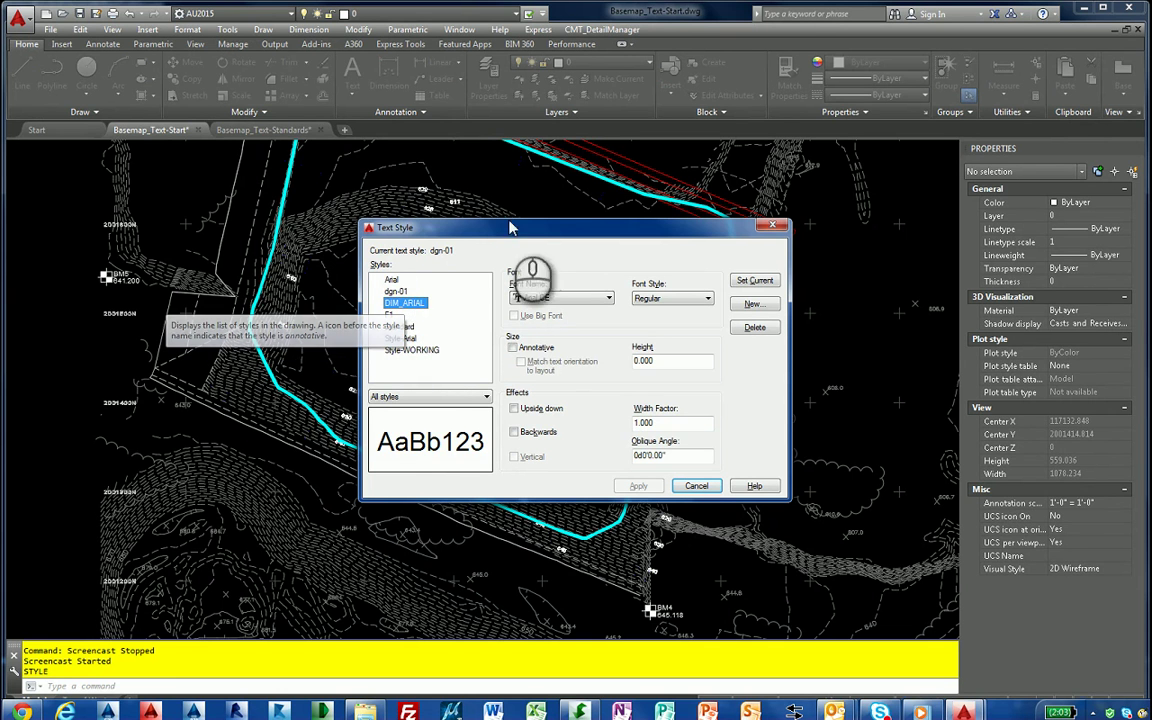
pyautogui.click(398, 315)
pyautogui.click(400, 326)
pyautogui.click(401, 338)
pyautogui.click(415, 350)
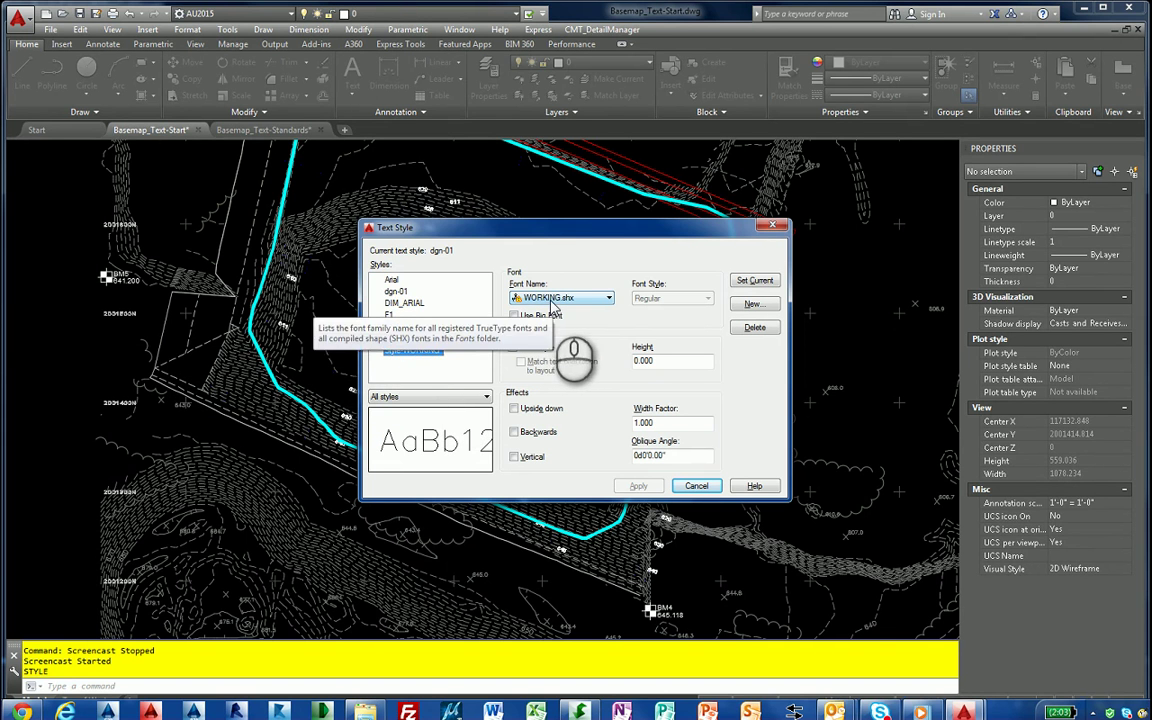
pyautogui.click(693, 487)
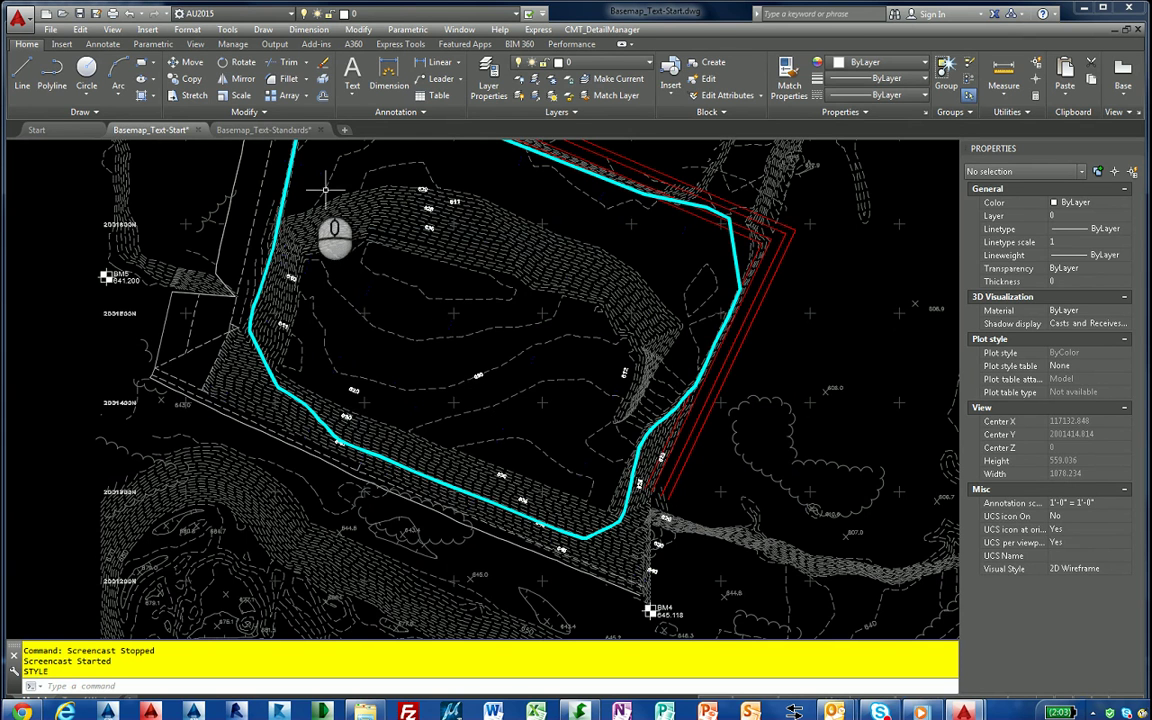
# Step: In Basemap_Text-Standards, run STYLE and review the Arial, Arial_10, Arialb and Standard styles, then cancel
pyautogui.click(287, 132)
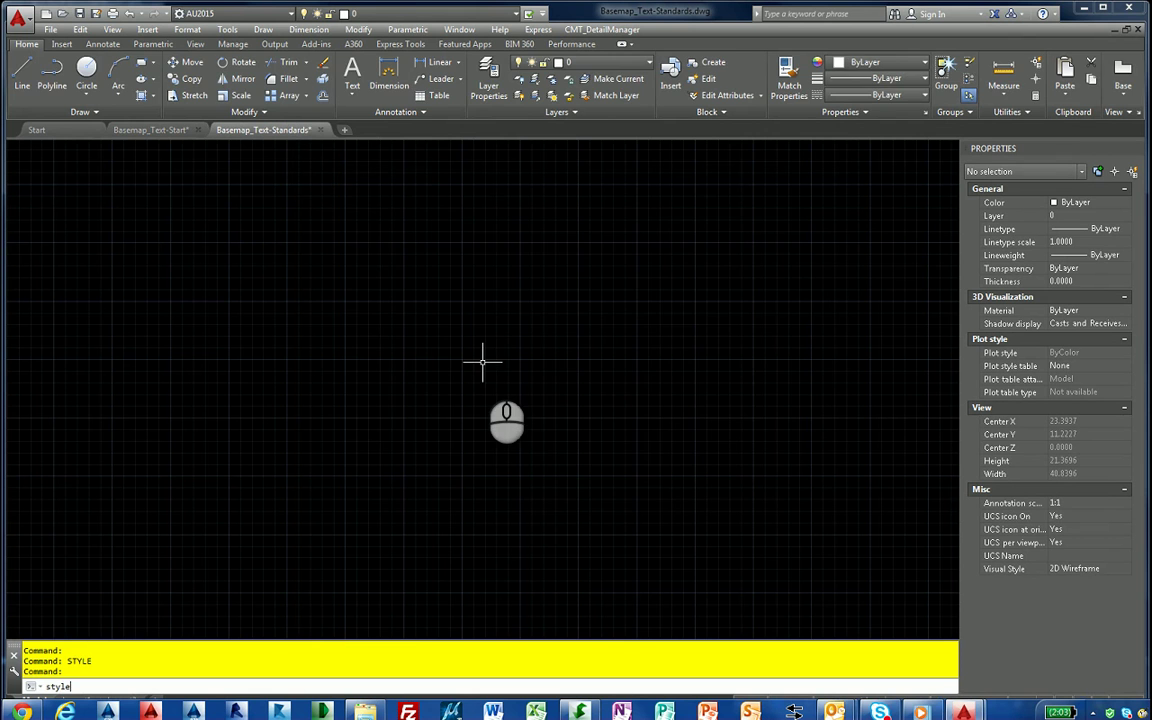
pyautogui.write('style')
pyautogui.press('Return')
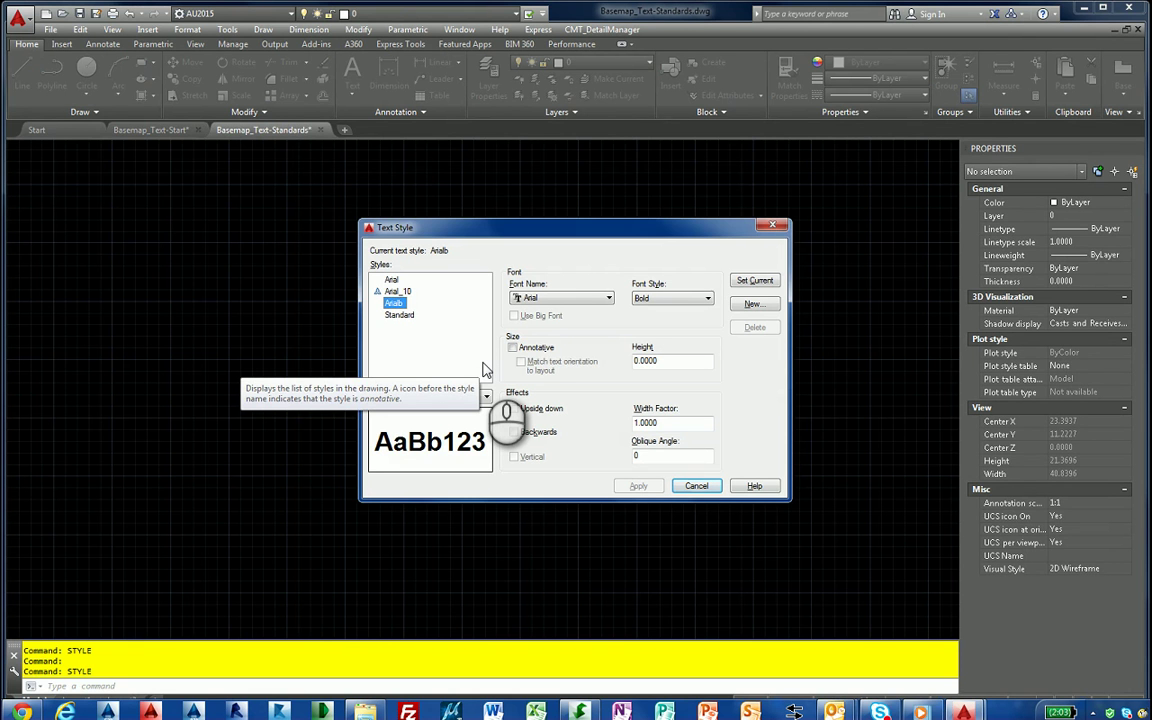
pyautogui.click(391, 280)
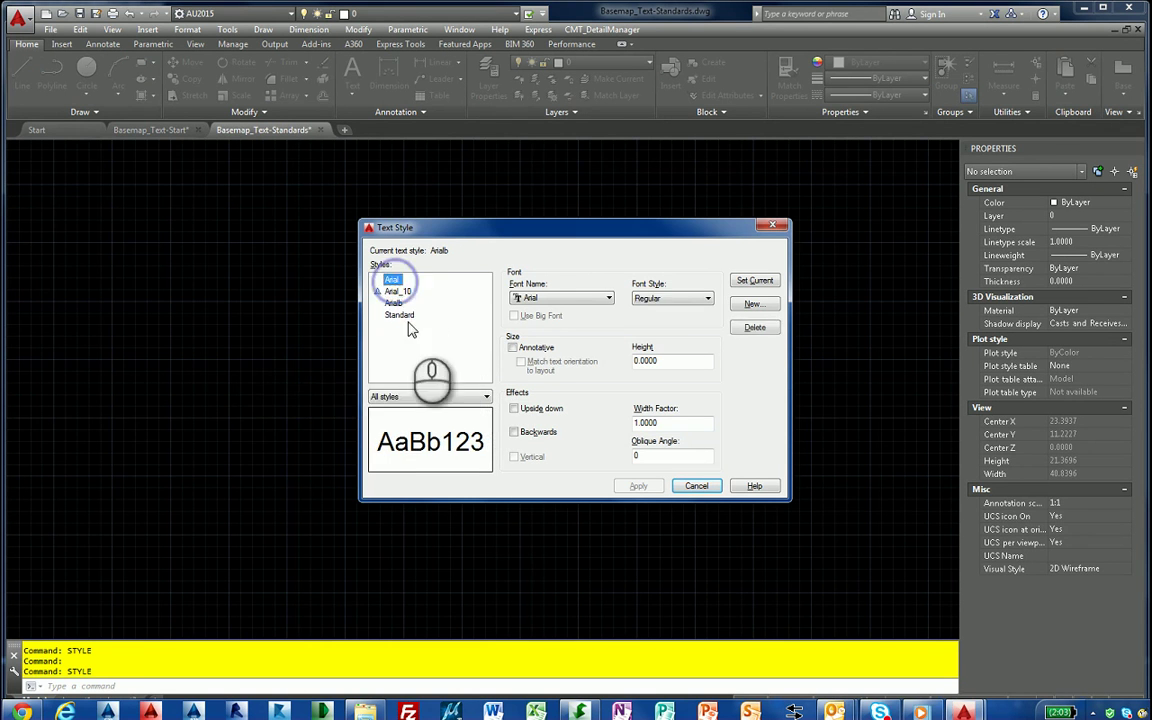
pyautogui.click(398, 291)
pyautogui.click(394, 303)
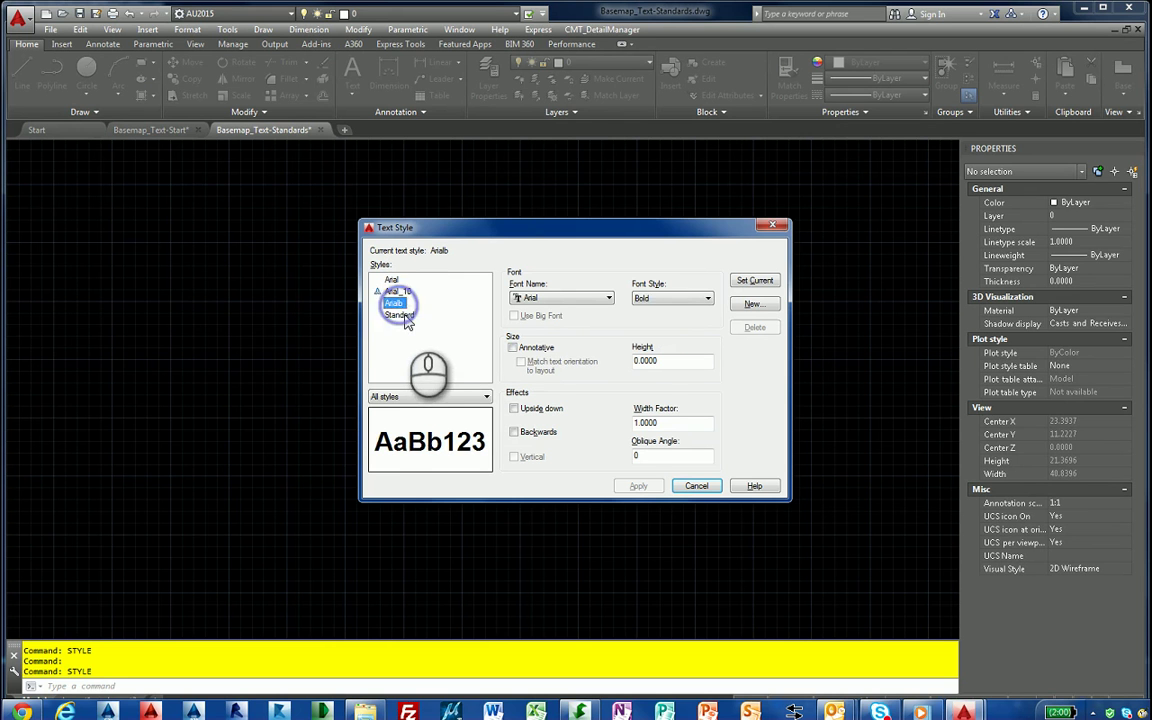
pyautogui.click(400, 315)
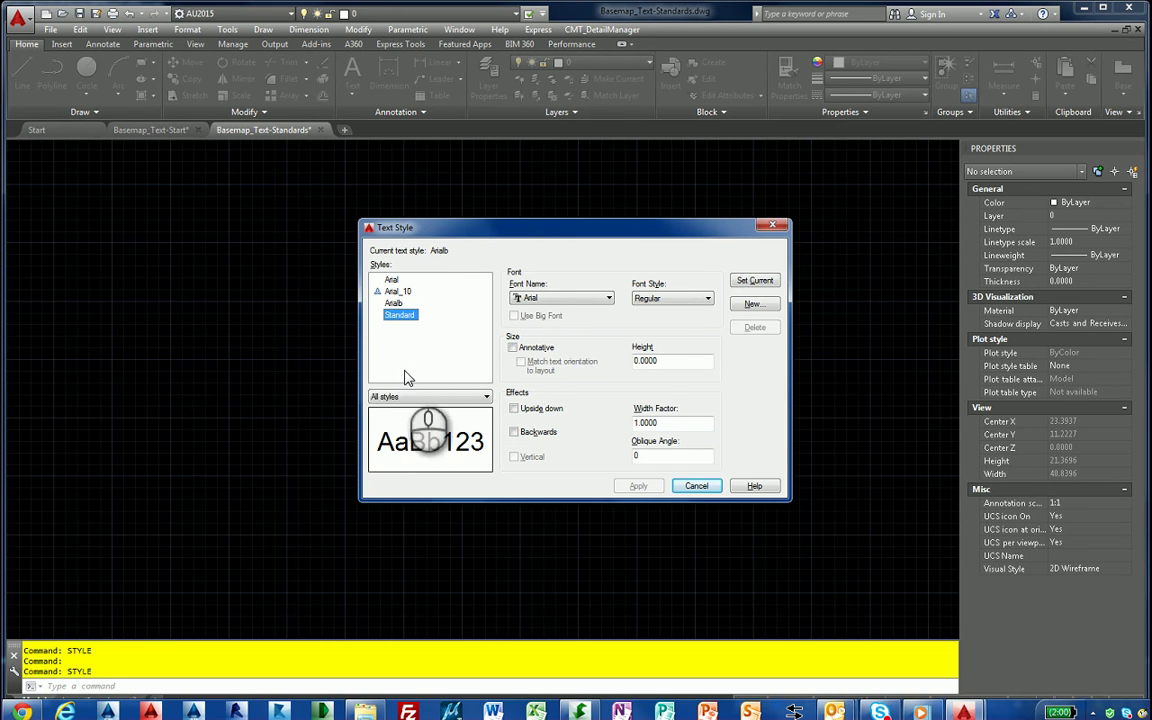
pyautogui.click(695, 485)
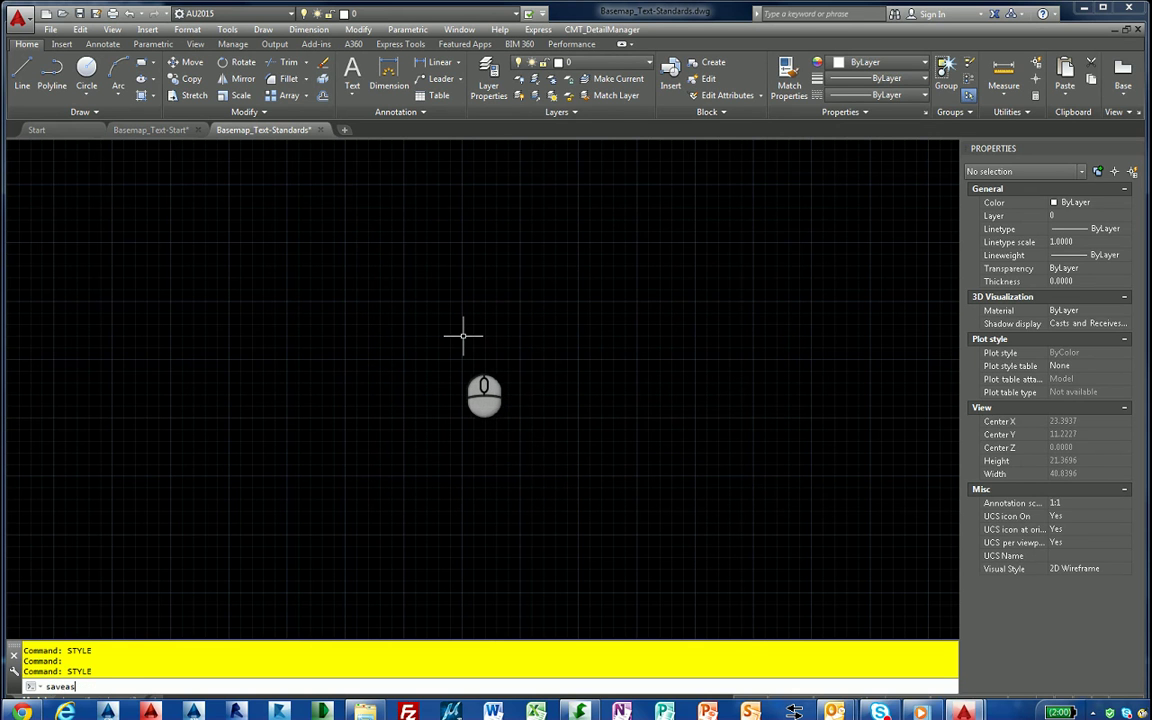
# Step: Save the drawing as Basemap_Text-Standards.dws (AutoCAD Drawing Standards), overwriting the existing file
pyautogui.rightClick(432, 342)
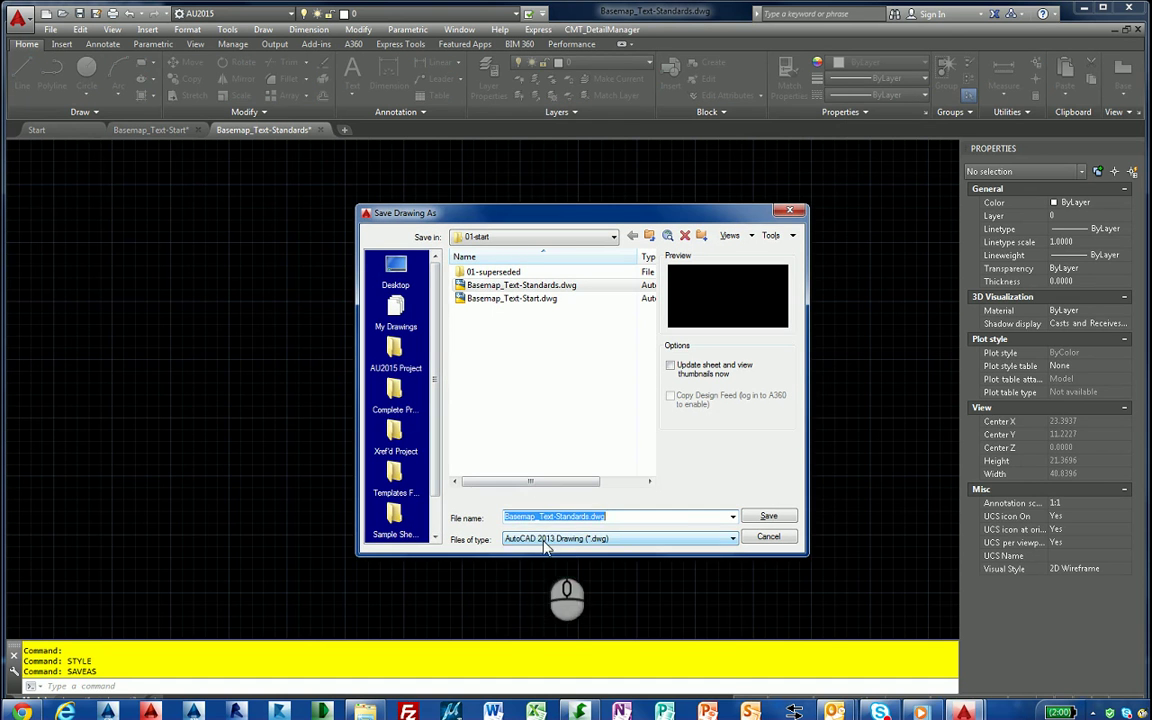
pyautogui.click(545, 539)
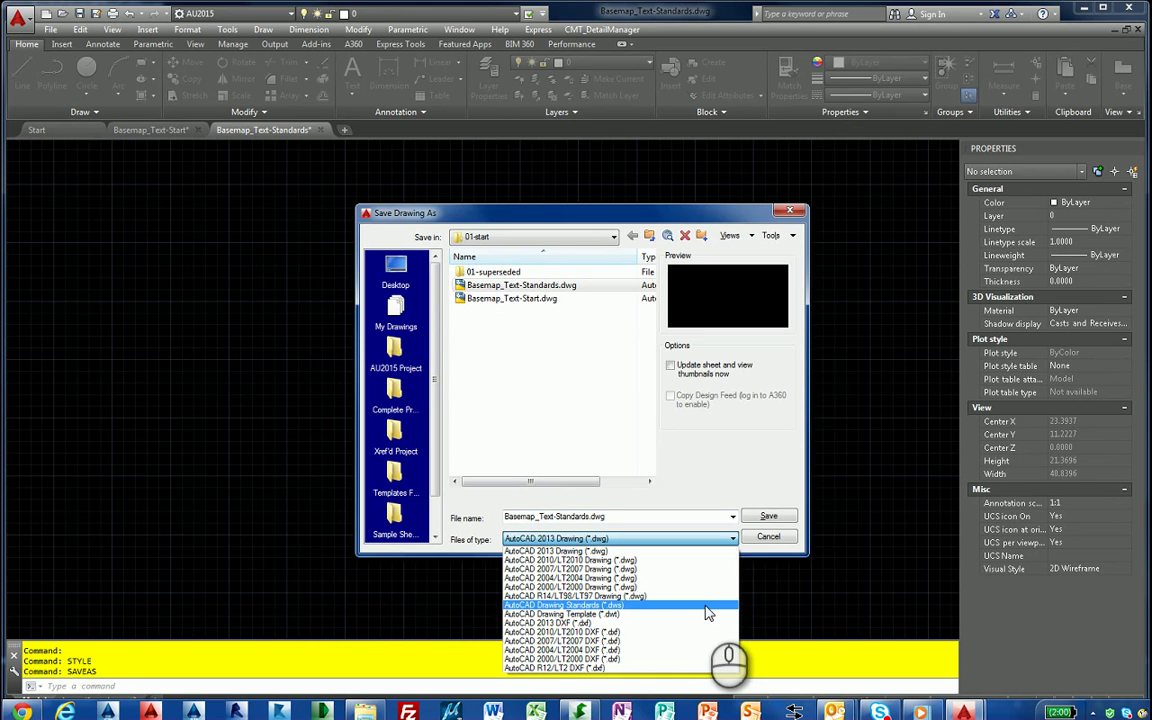
pyautogui.moveTo(687, 588)
pyautogui.mouseDown()
pyautogui.moveTo(565, 583)
pyautogui.moveTo(468, 629)
pyautogui.moveTo(553, 643)
pyautogui.moveTo(680, 603)
pyautogui.mouseUp()
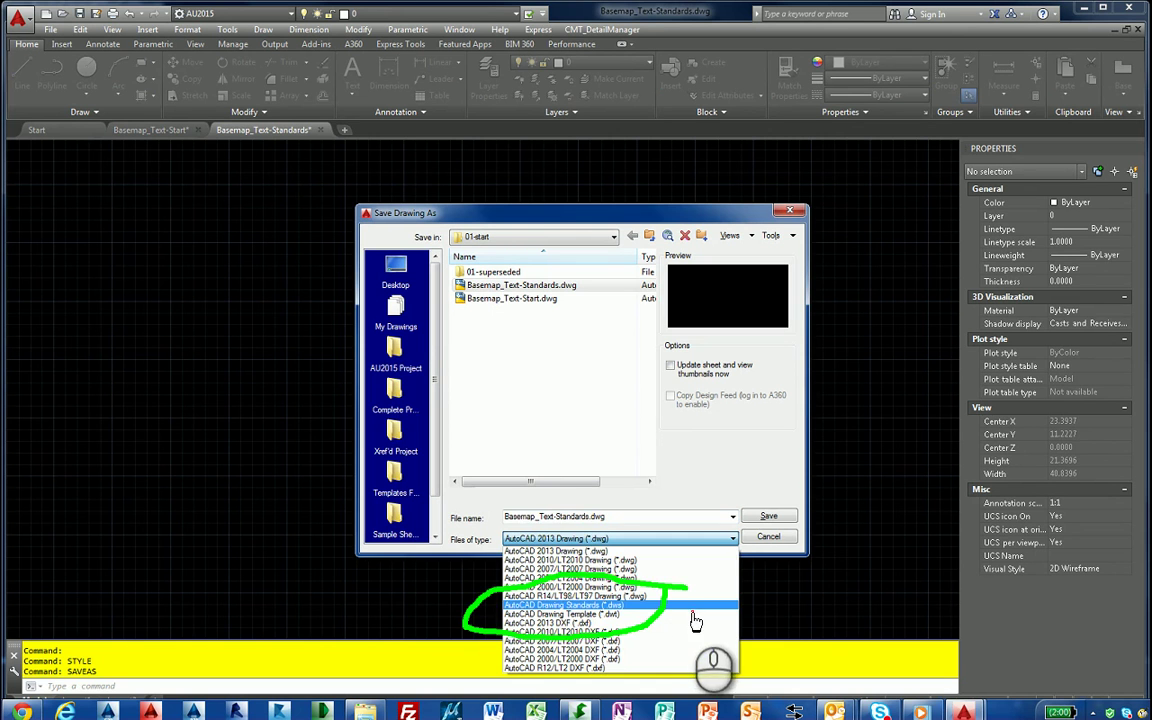
pyautogui.press('Escape')
pyautogui.click(728, 537)
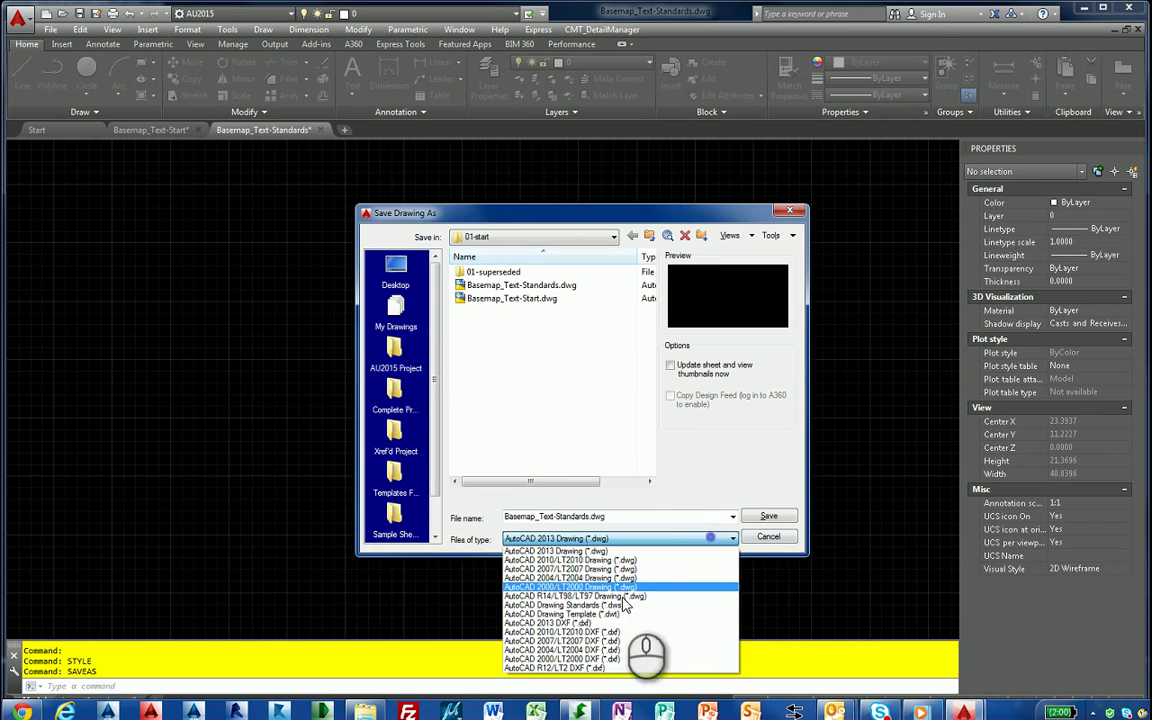
pyautogui.click(617, 606)
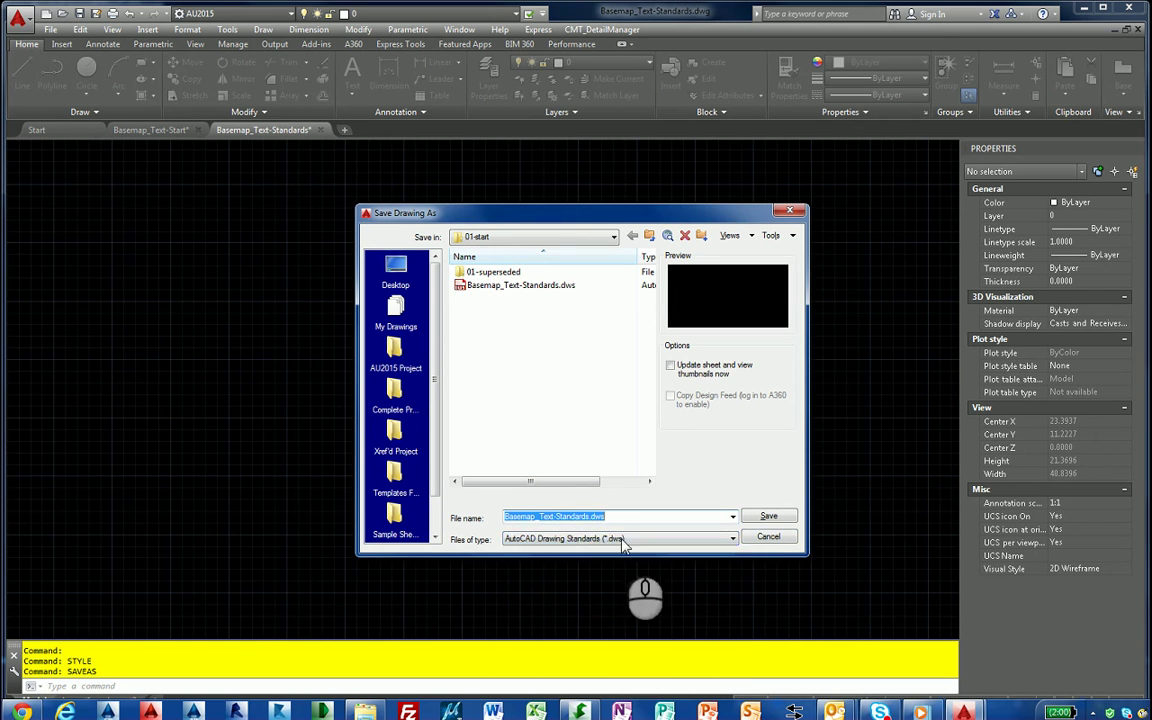
pyautogui.click(515, 285)
pyautogui.click(768, 516)
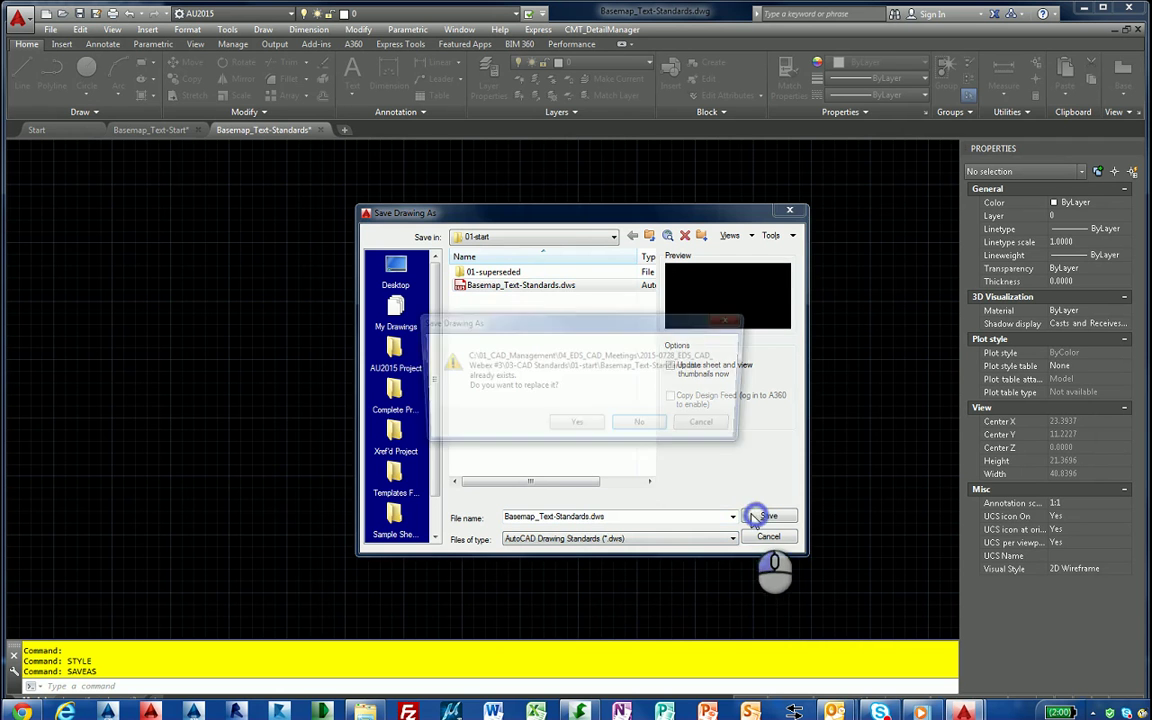
pyautogui.click(576, 428)
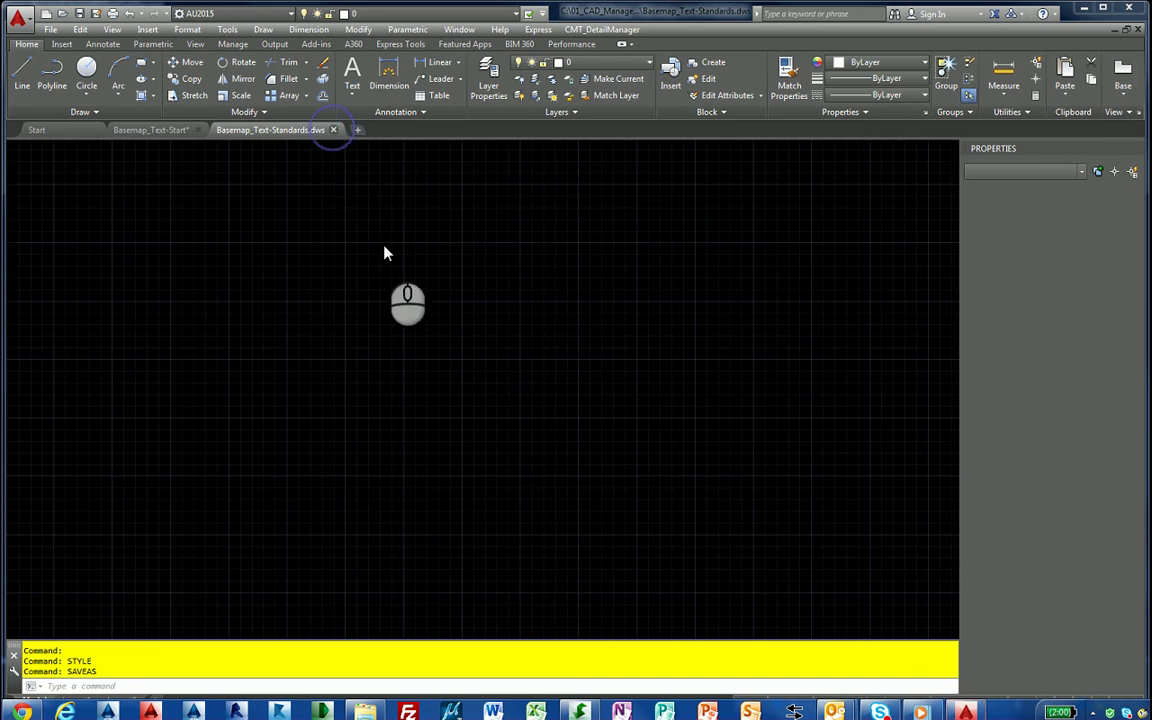
# Step: Close Basemap_Text-Standards.dws and bring up the Manage tab's CAD Standards tools
pyautogui.click(336, 130)
pyautogui.moveTo(423, 293)
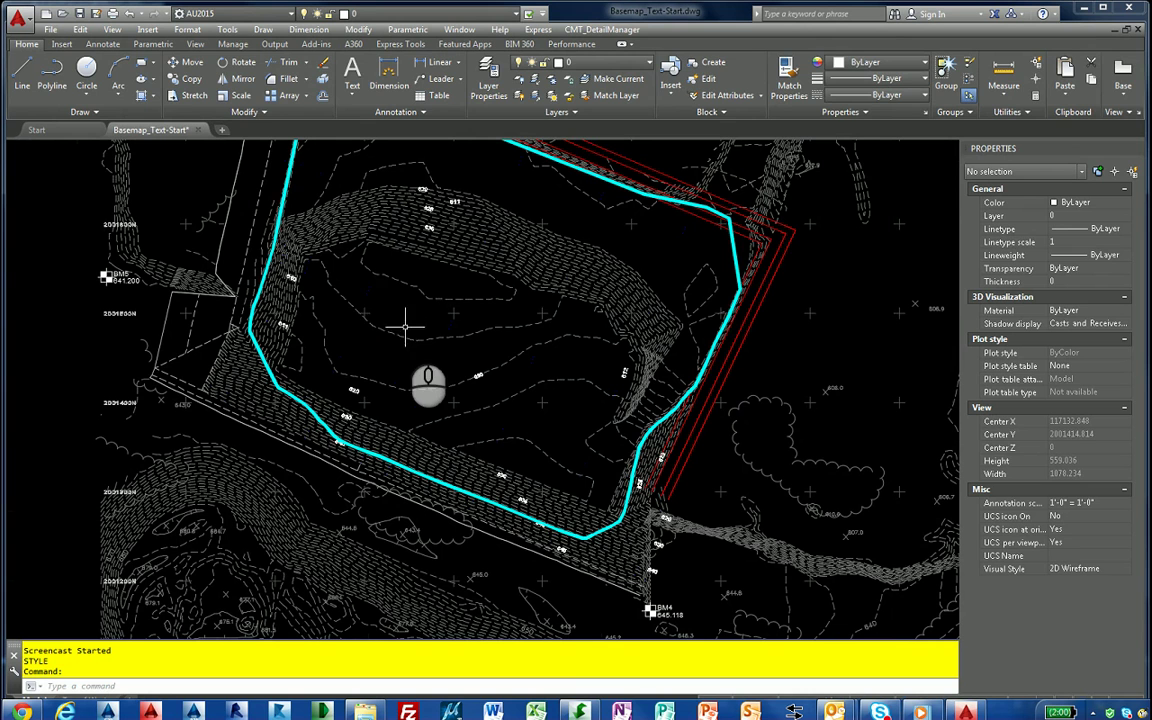
pyautogui.click(233, 44)
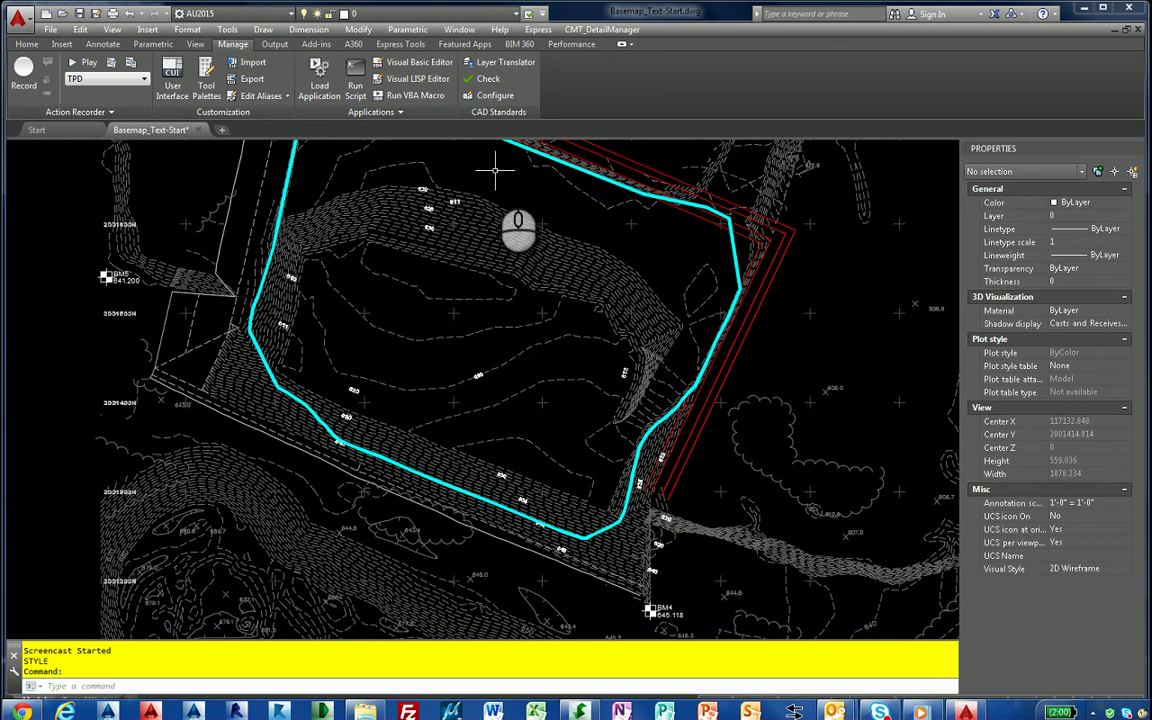
pyautogui.moveTo(560, 50)
pyautogui.mouseDown()
pyautogui.moveTo(468, 55)
pyautogui.moveTo(453, 74)
pyautogui.moveTo(455, 123)
pyautogui.moveTo(514, 148)
pyautogui.moveTo(574, 100)
pyautogui.moveTo(560, 52)
pyautogui.mouseUp()
pyautogui.press('Escape')
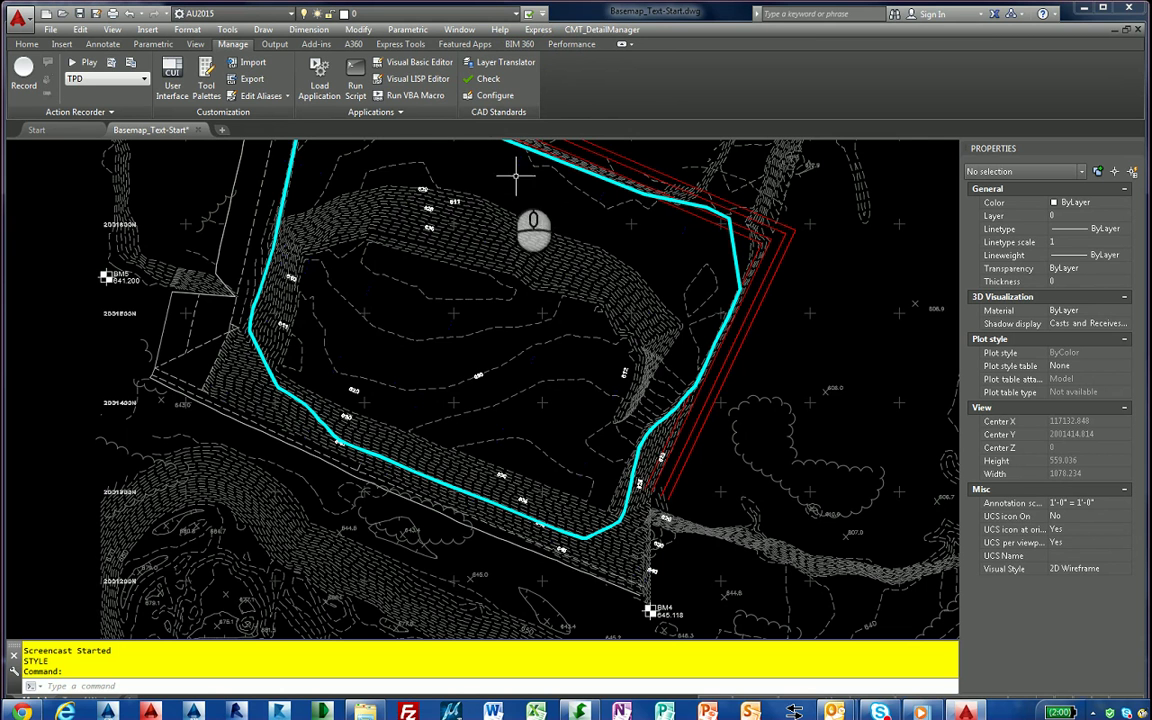
# Step: In CAD Standards Configure, attach Basemap_Text-Standards.dws to the drawing and view the Plug-ins list
pyautogui.click(493, 98)
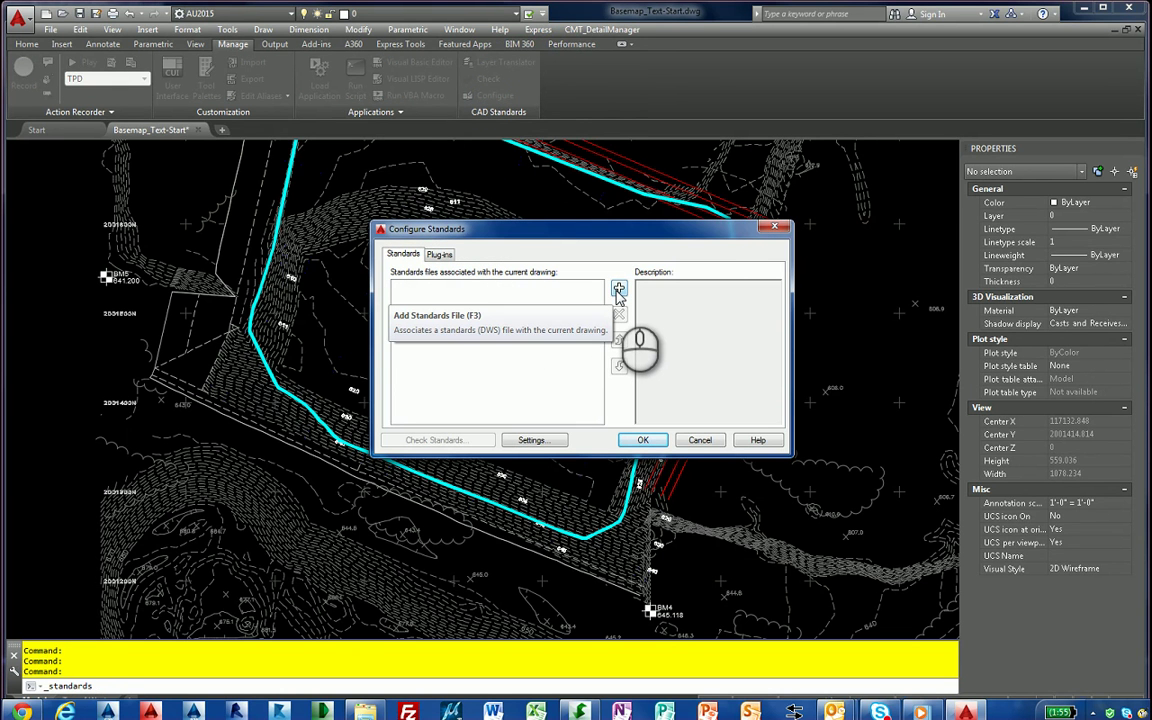
pyautogui.click(619, 290)
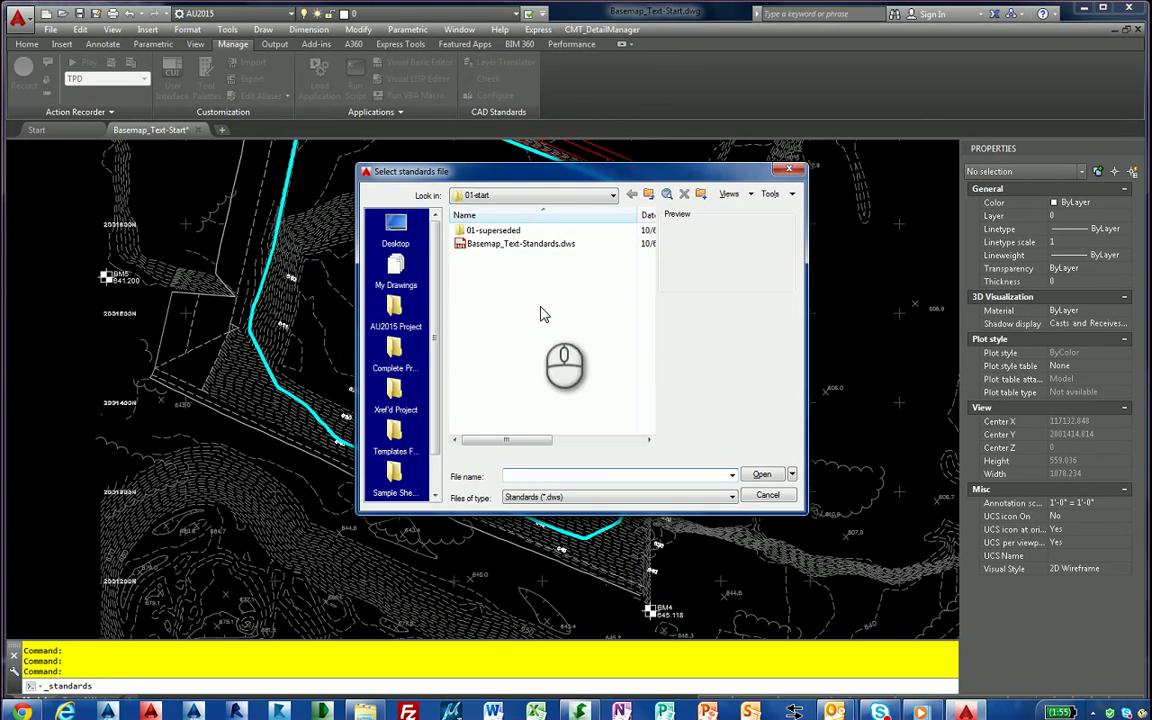
pyautogui.click(498, 244)
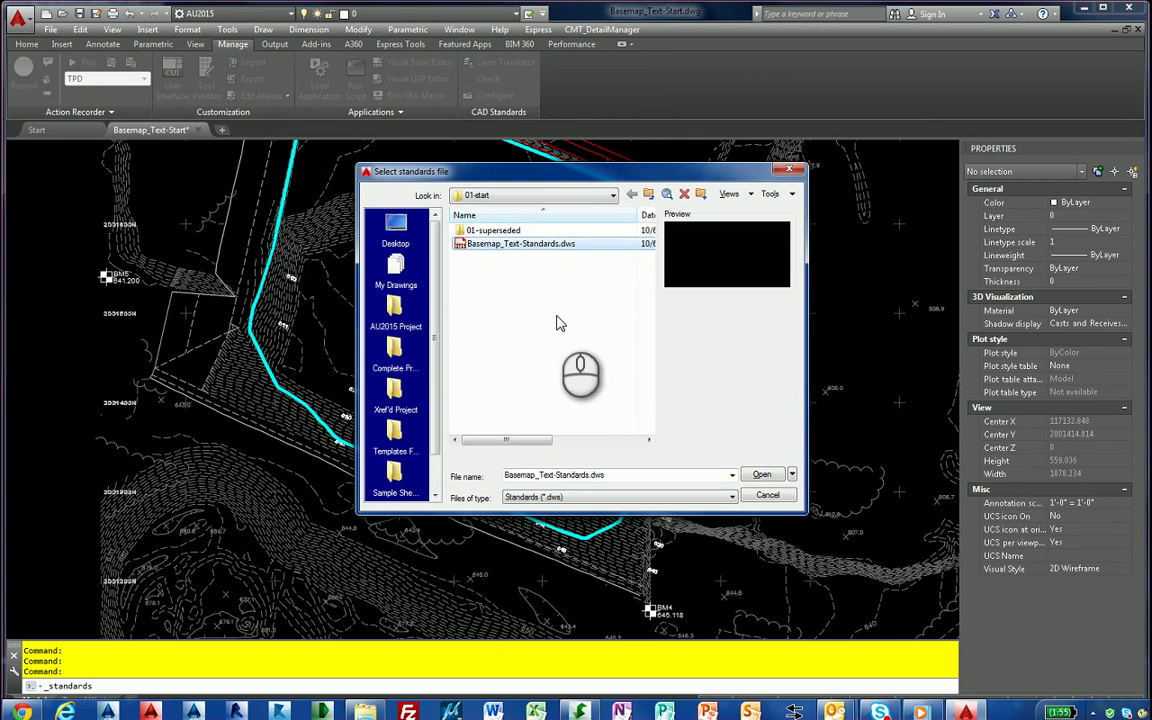
pyautogui.click(762, 474)
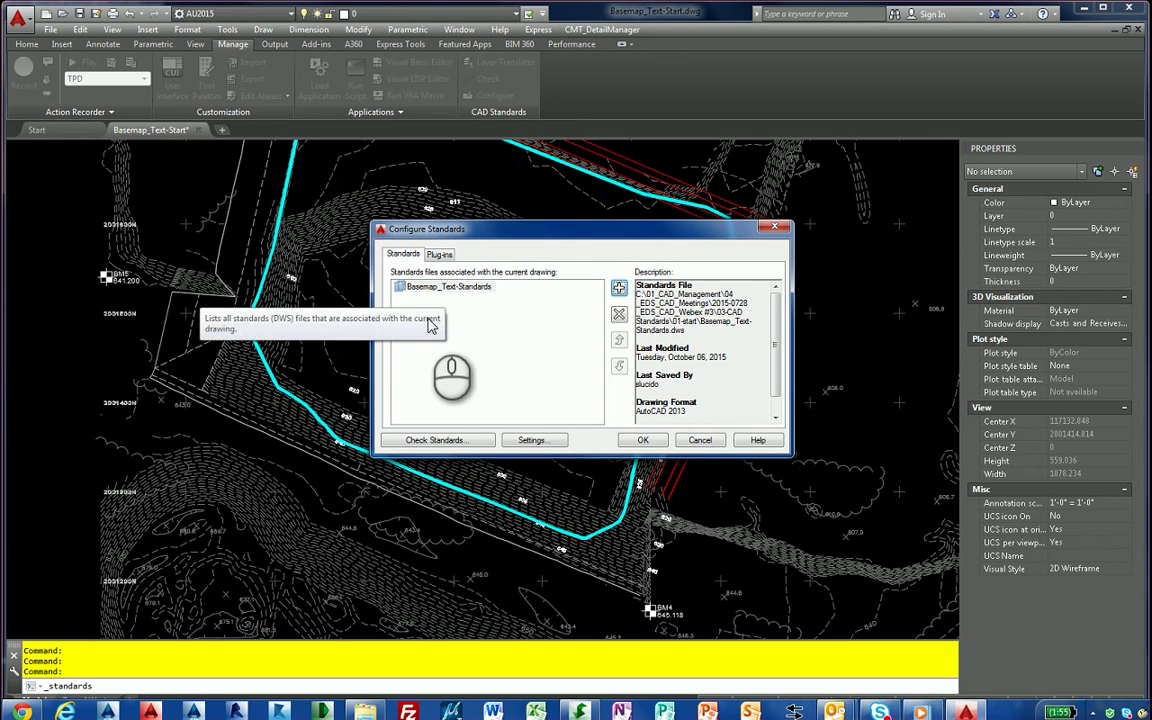
pyautogui.click(440, 255)
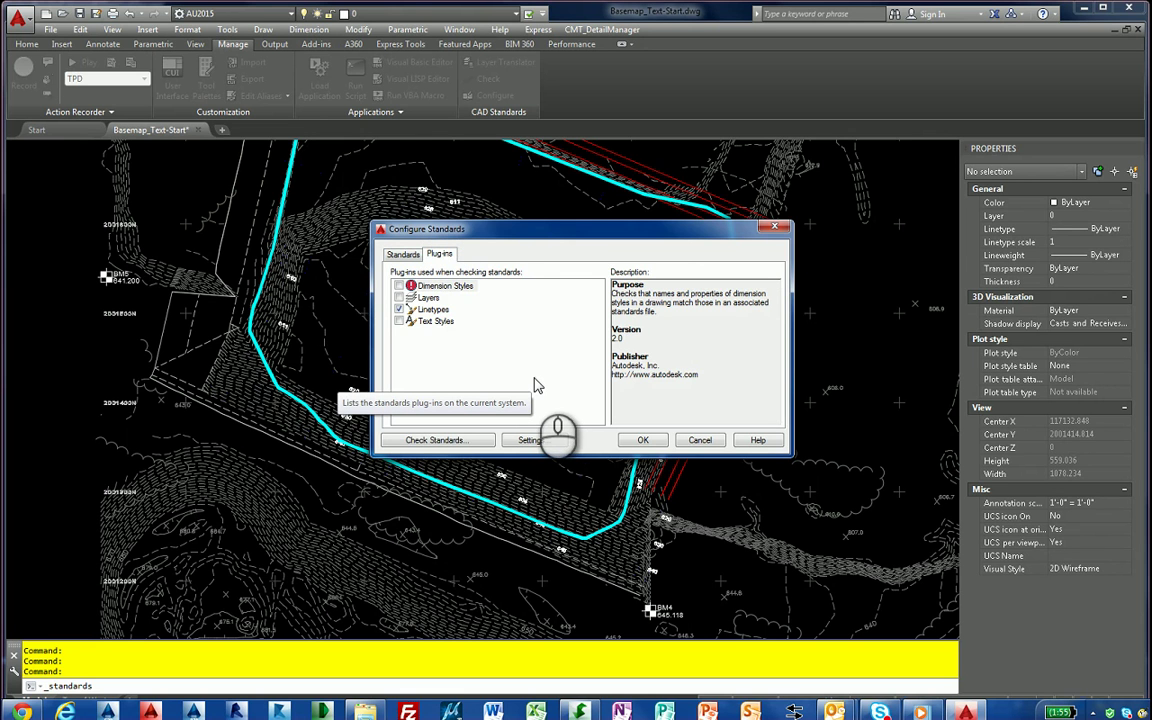
# Step: Enable the Text Styles plug-in, disable Linetypes, and confirm the configuration with OK
pyautogui.moveTo(487, 248)
pyautogui.mouseDown()
pyautogui.moveTo(405, 237)
pyautogui.moveTo(385, 251)
pyautogui.moveTo(370, 300)
pyautogui.moveTo(379, 341)
pyautogui.moveTo(470, 357)
pyautogui.moveTo(488, 310)
pyautogui.moveTo(485, 250)
pyautogui.mouseUp()
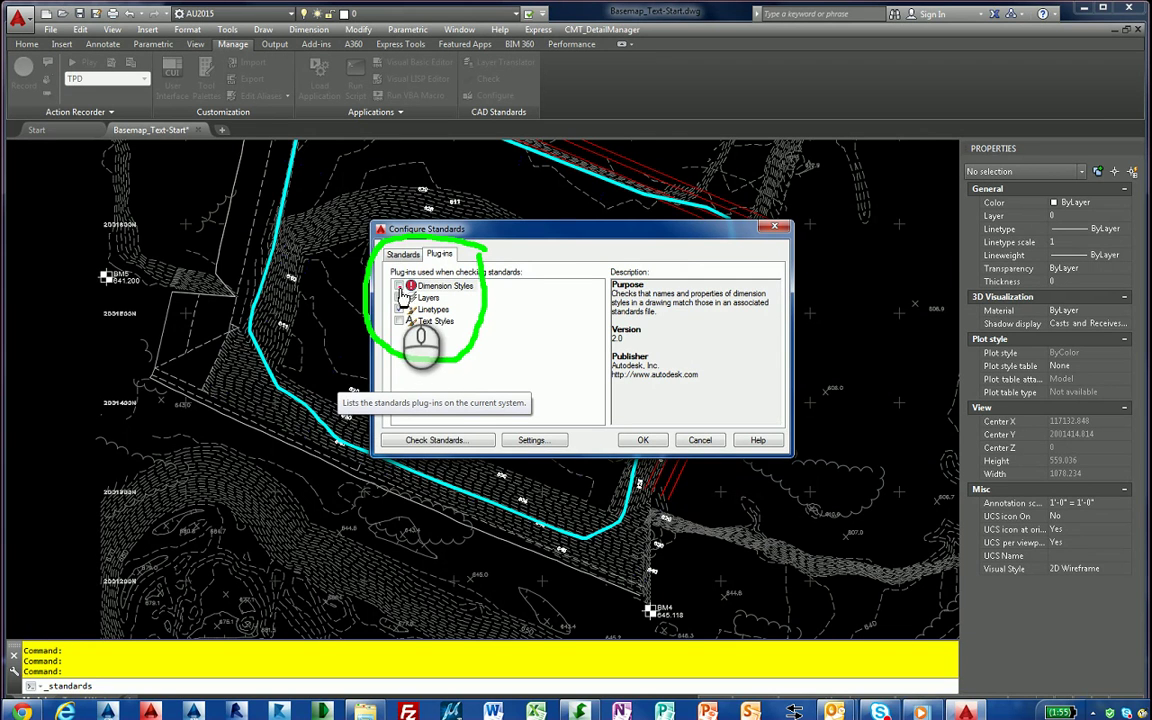
pyautogui.moveTo(395, 287); pyautogui.dragTo(409, 298)
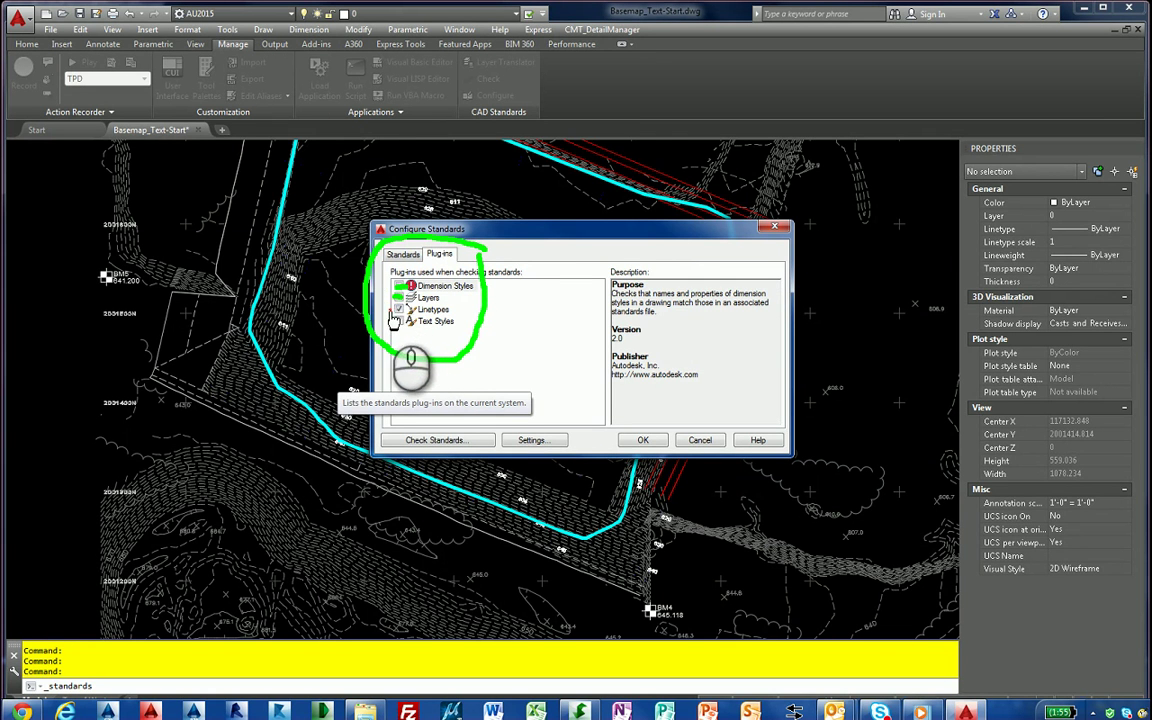
pyautogui.click(387, 322)
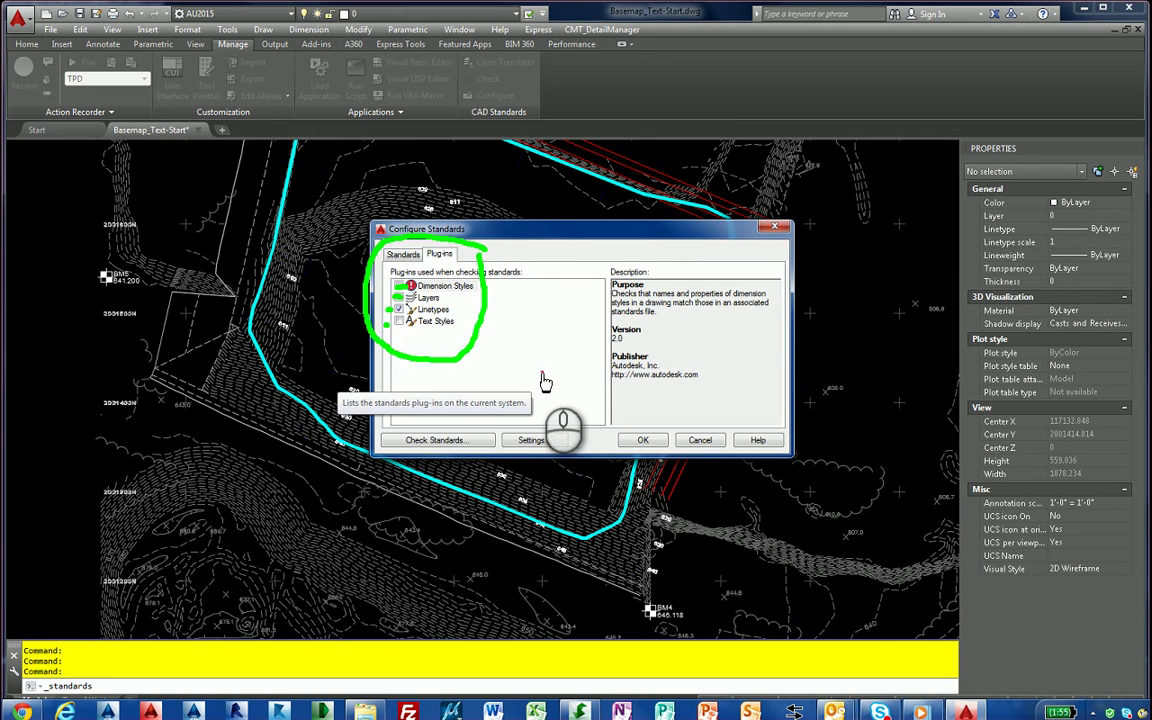
pyautogui.click(399, 309)
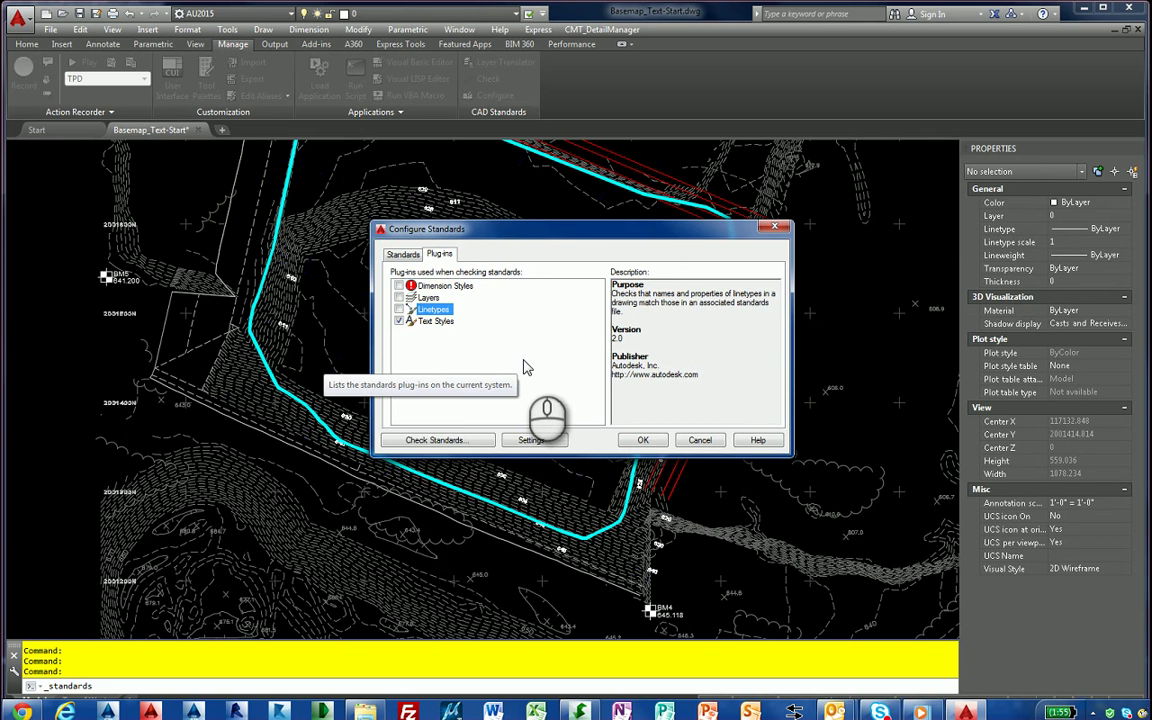
pyautogui.click(643, 440)
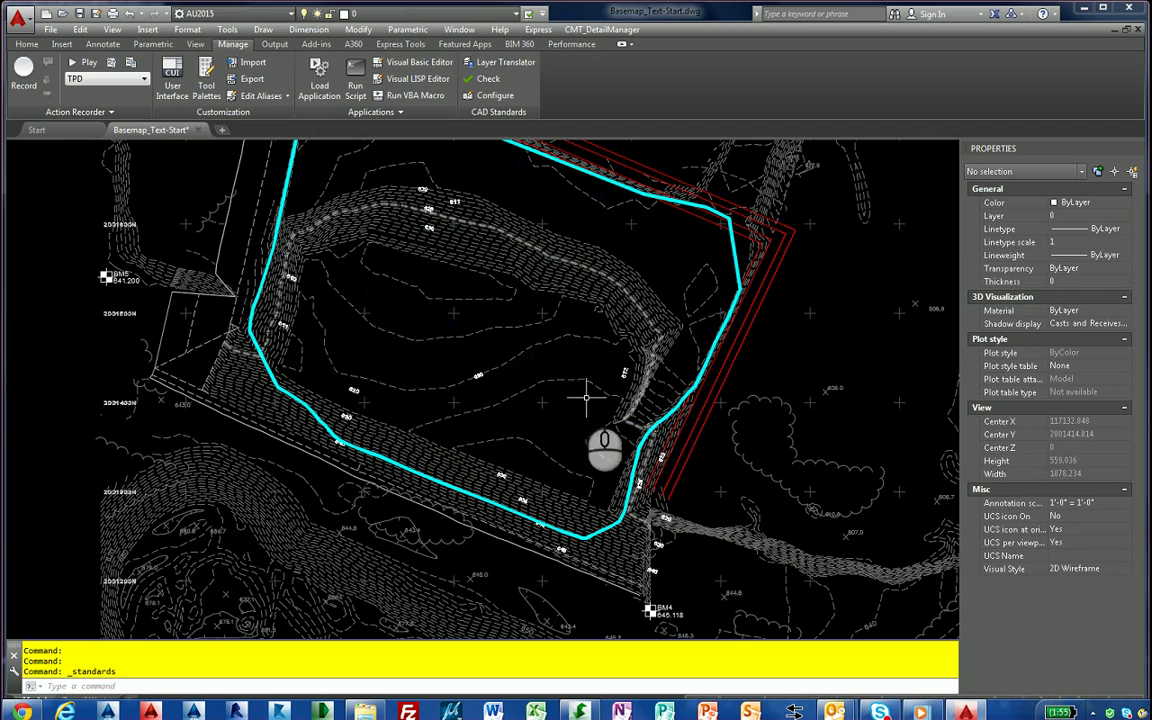
# Step: Launch Check Standards, pass over the Standard style problem, and select Arial as F1's replacement
pyautogui.click(489, 94)
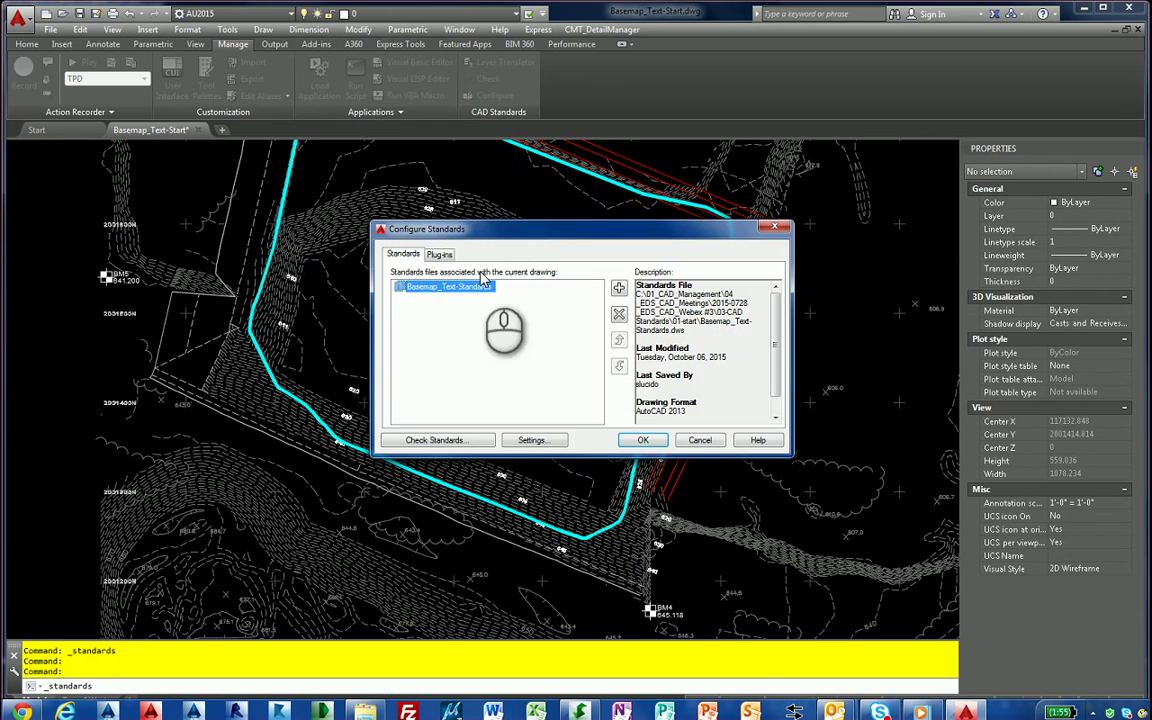
pyautogui.click(700, 440)
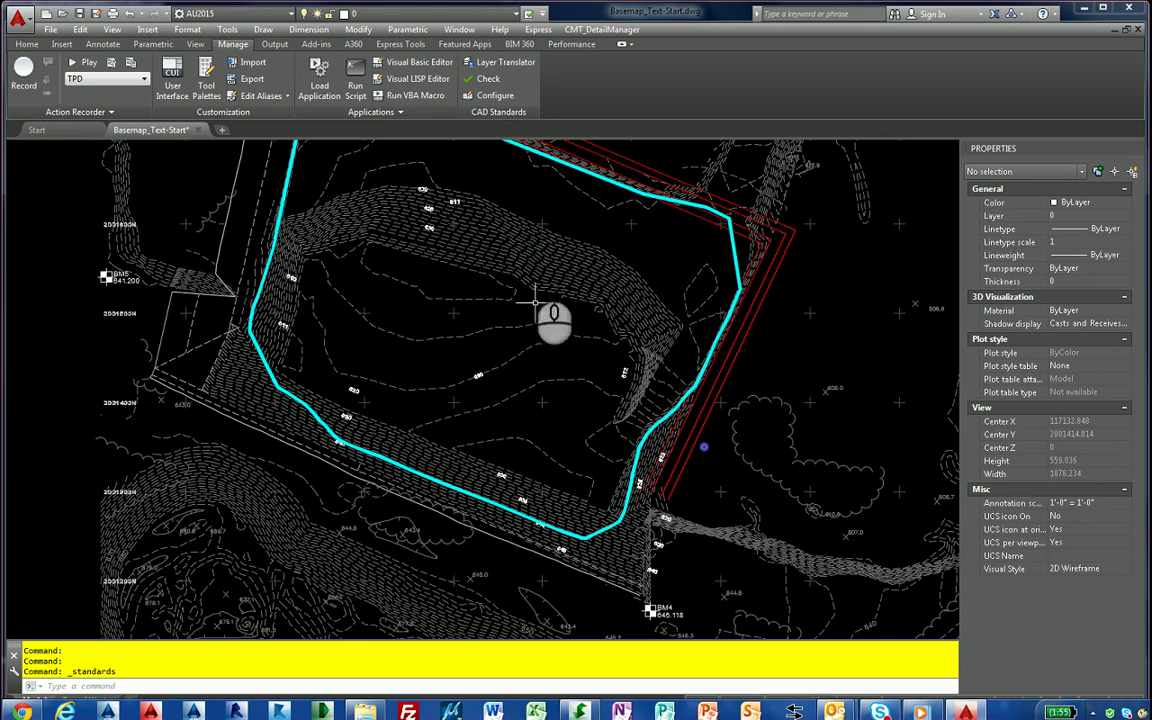
pyautogui.click(489, 79)
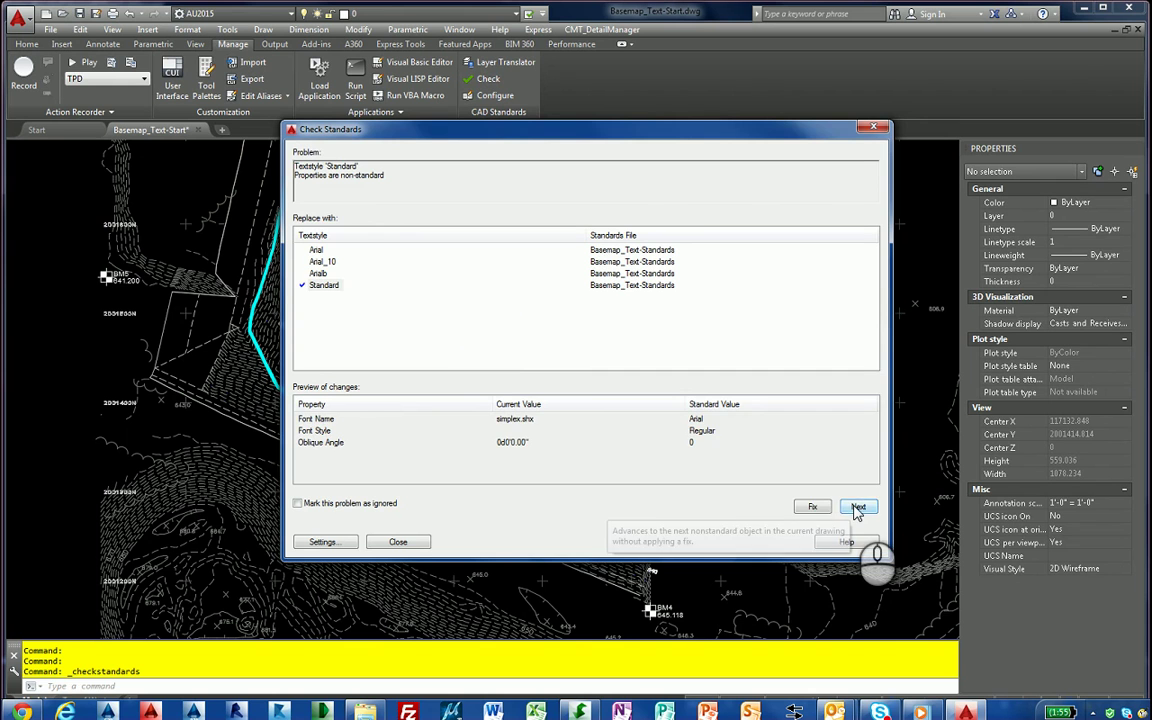
pyautogui.click(857, 507)
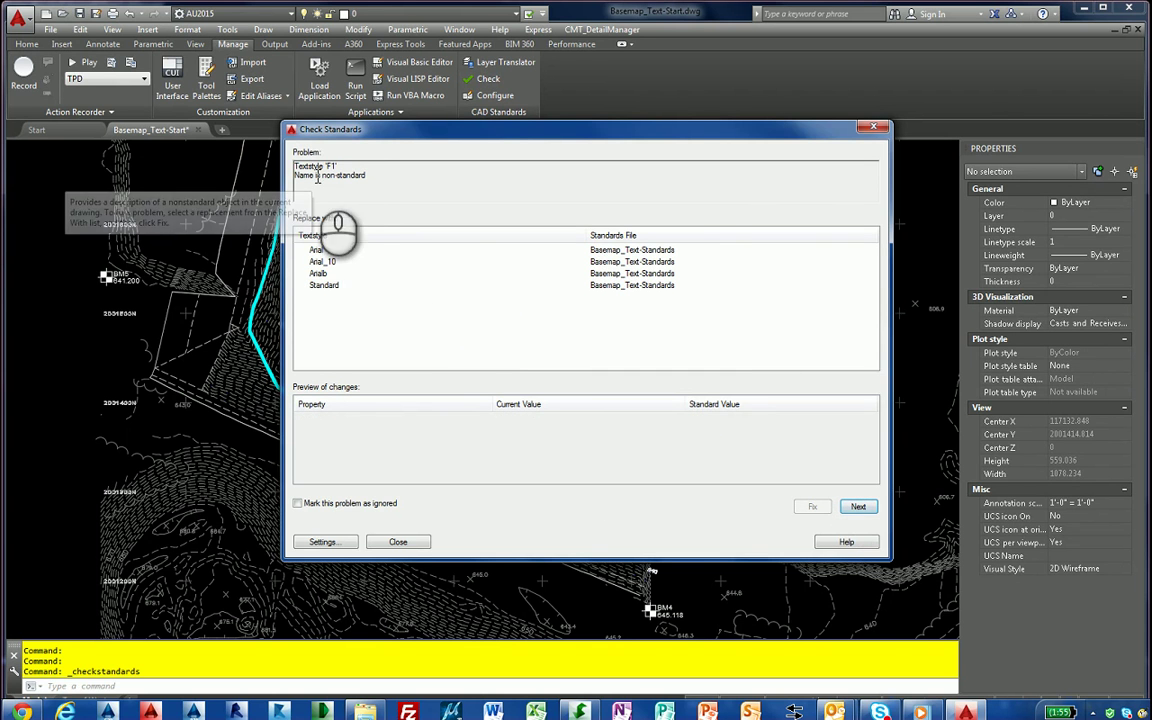
pyautogui.click(315, 249)
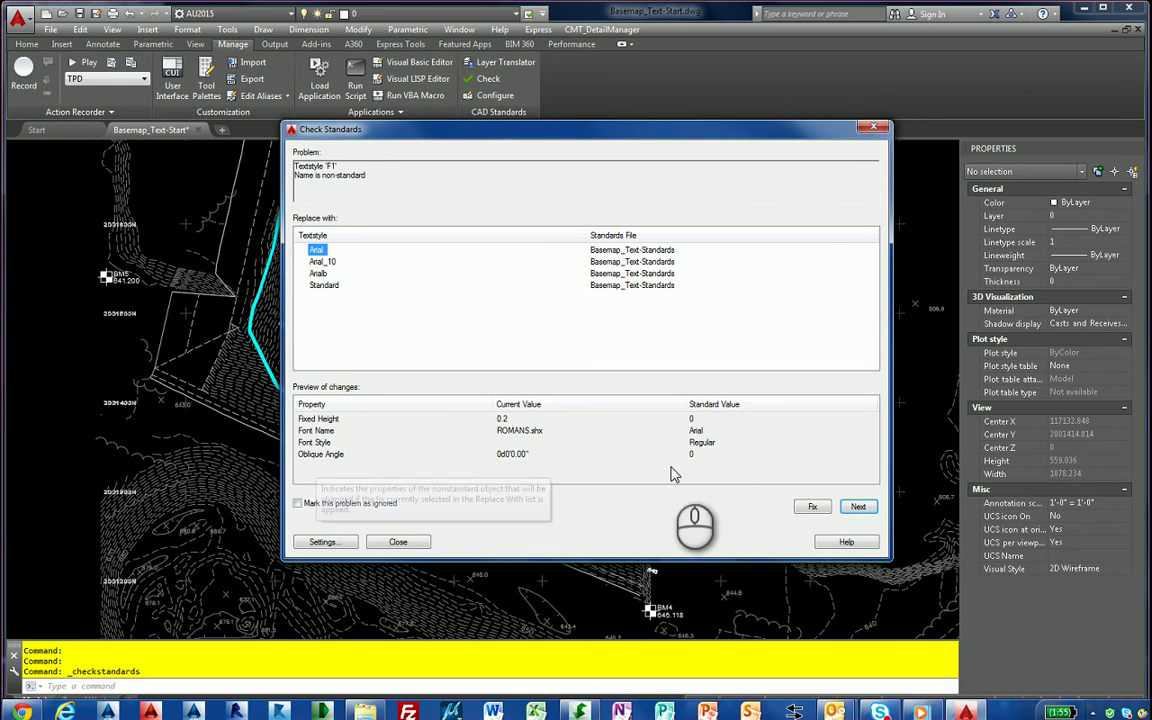
# Step: Fix F1, Style-Arial and DIM_ARIAL with Arial, and Style-WORKING and dgn-01 with Standard
pyautogui.click(812, 507)
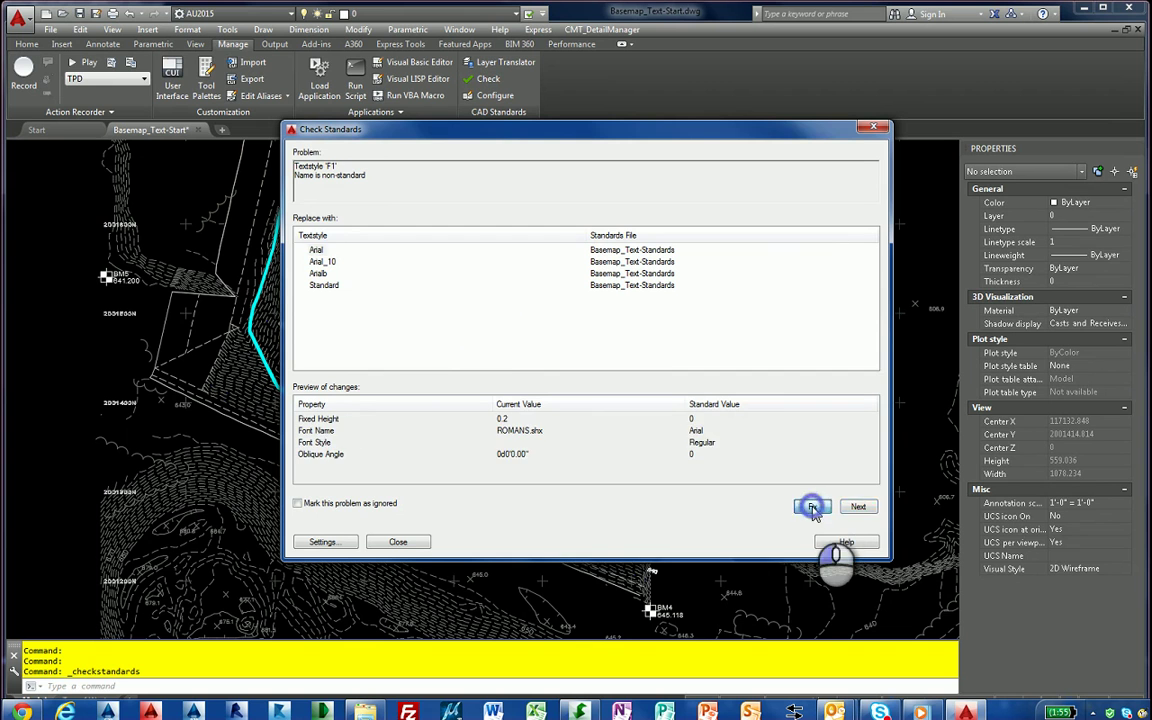
pyautogui.click(317, 250)
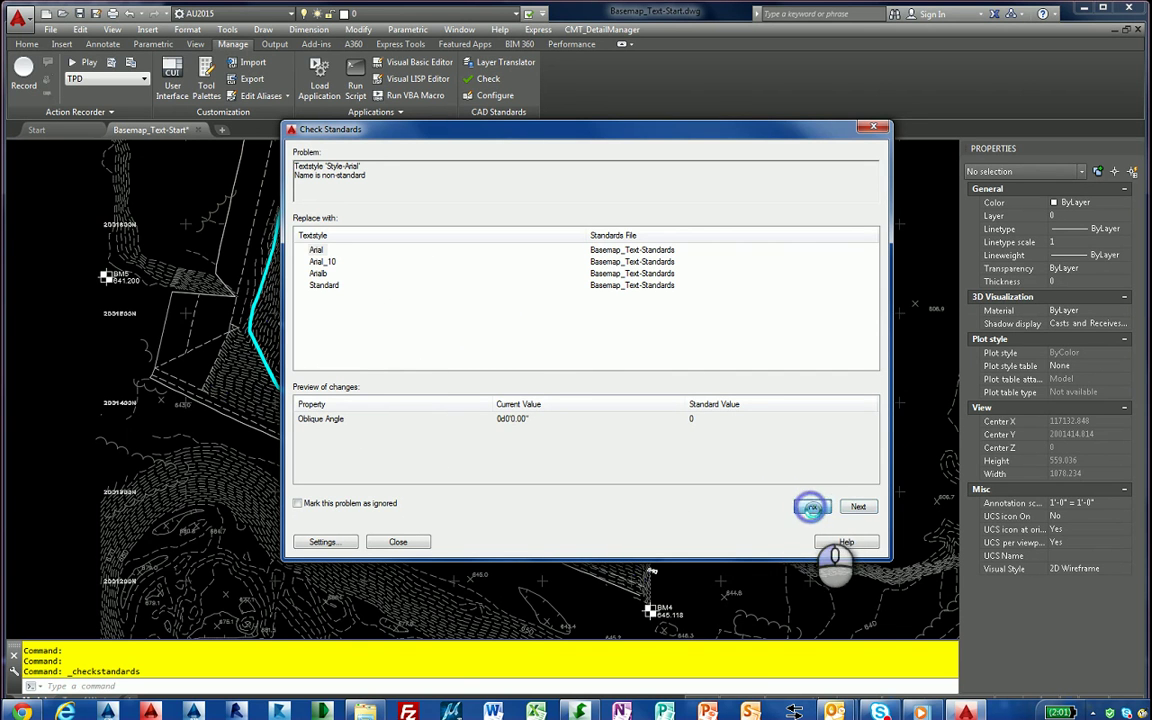
pyautogui.click(811, 507)
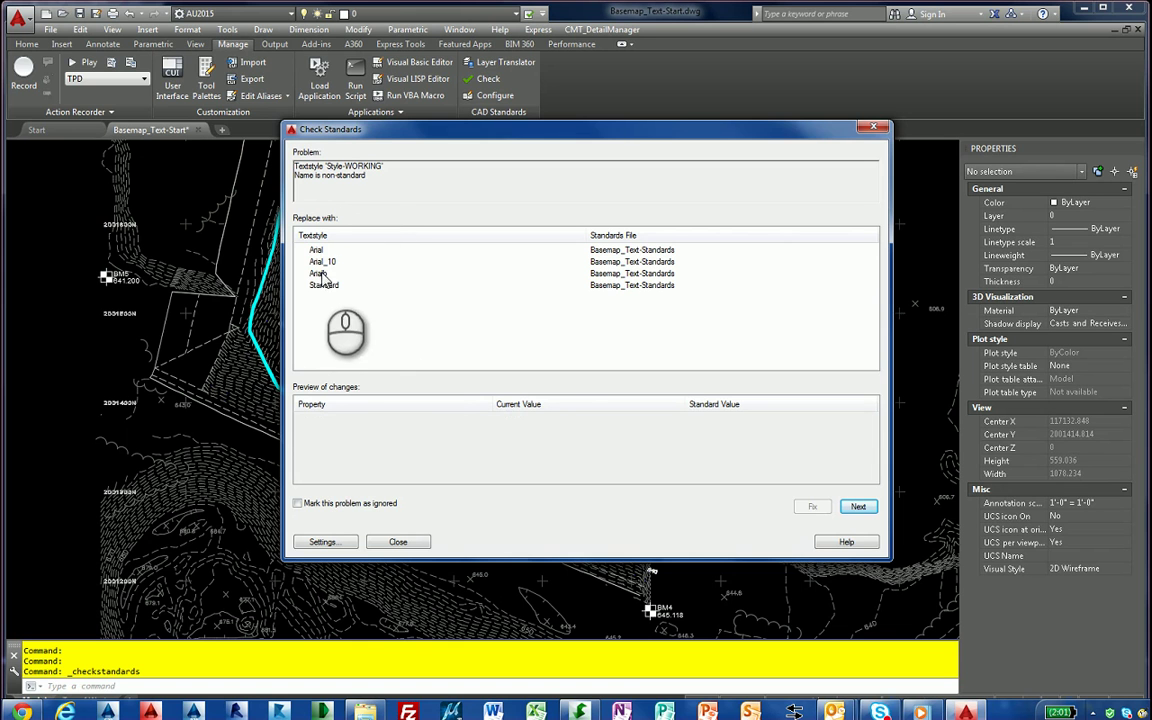
pyautogui.click(322, 285)
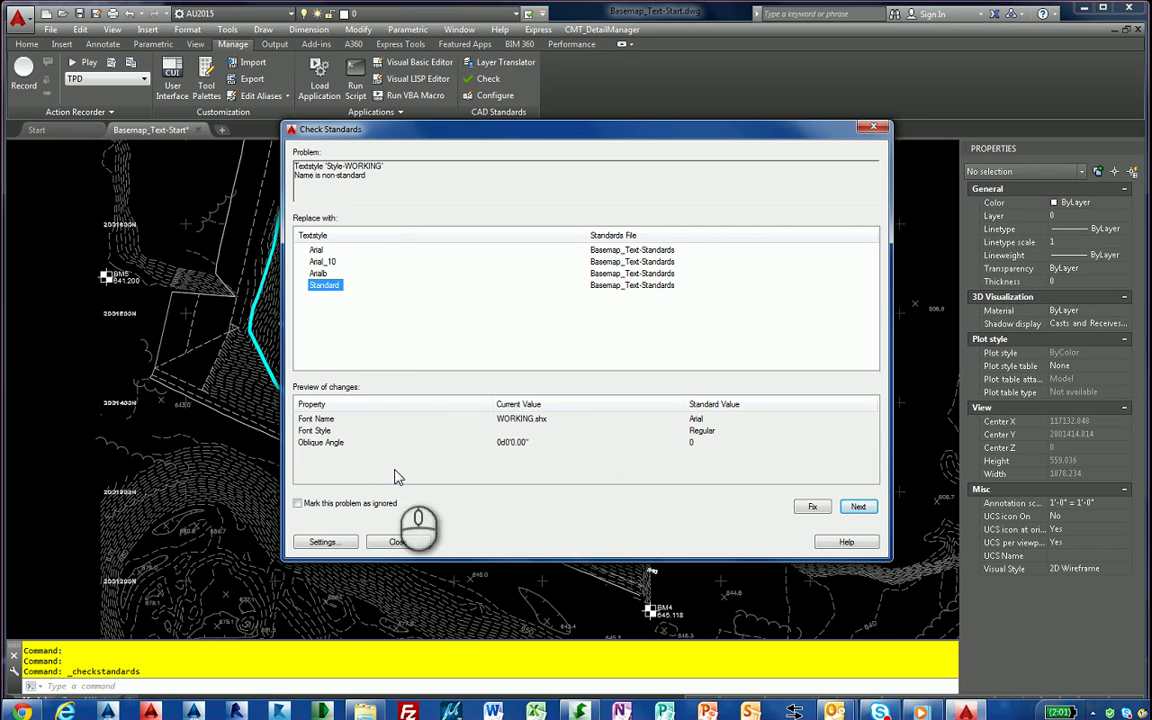
pyautogui.click(811, 507)
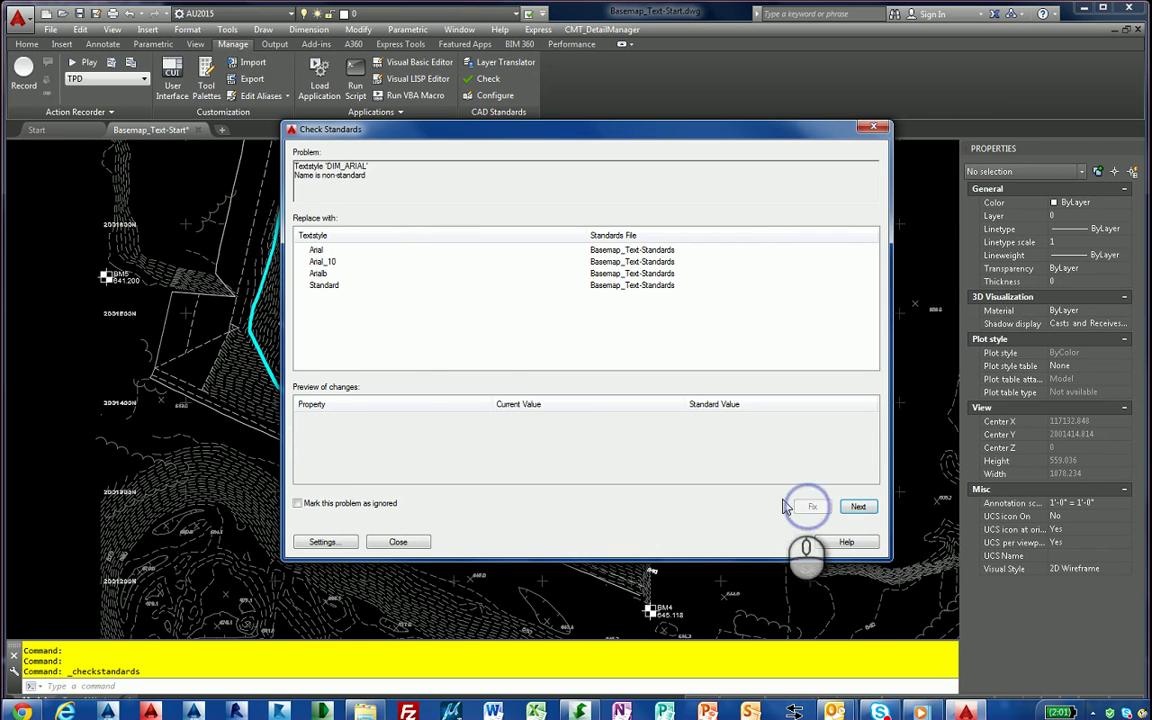
pyautogui.click(333, 249)
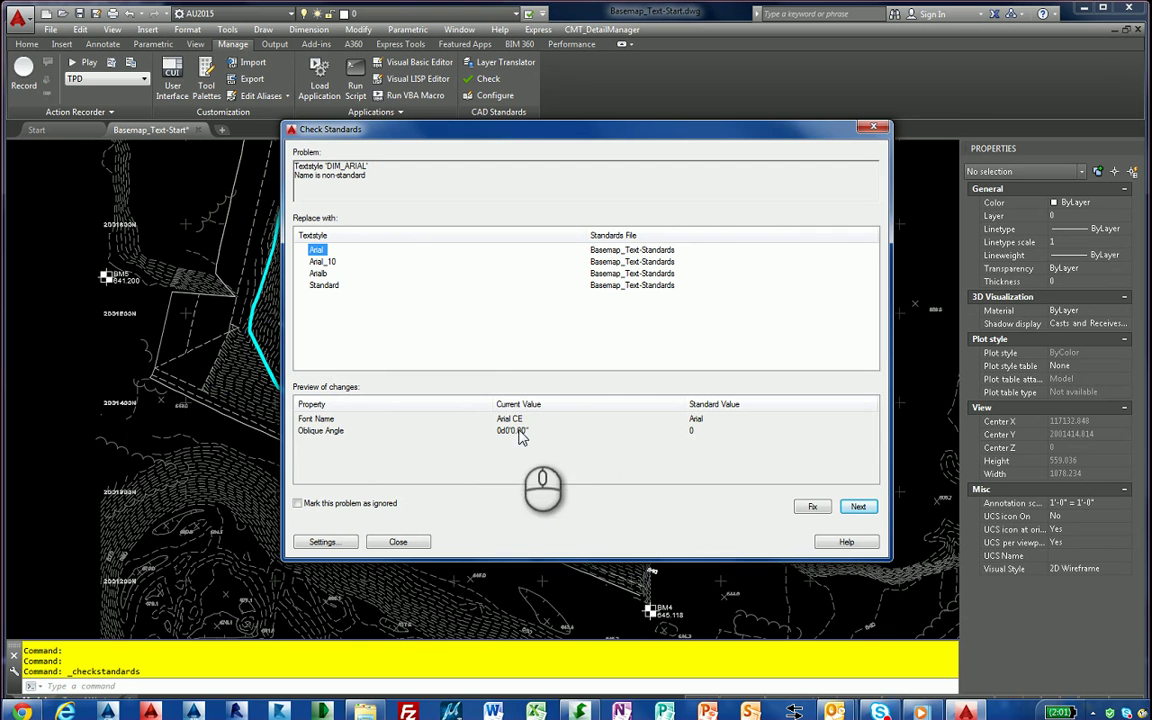
pyautogui.click(805, 506)
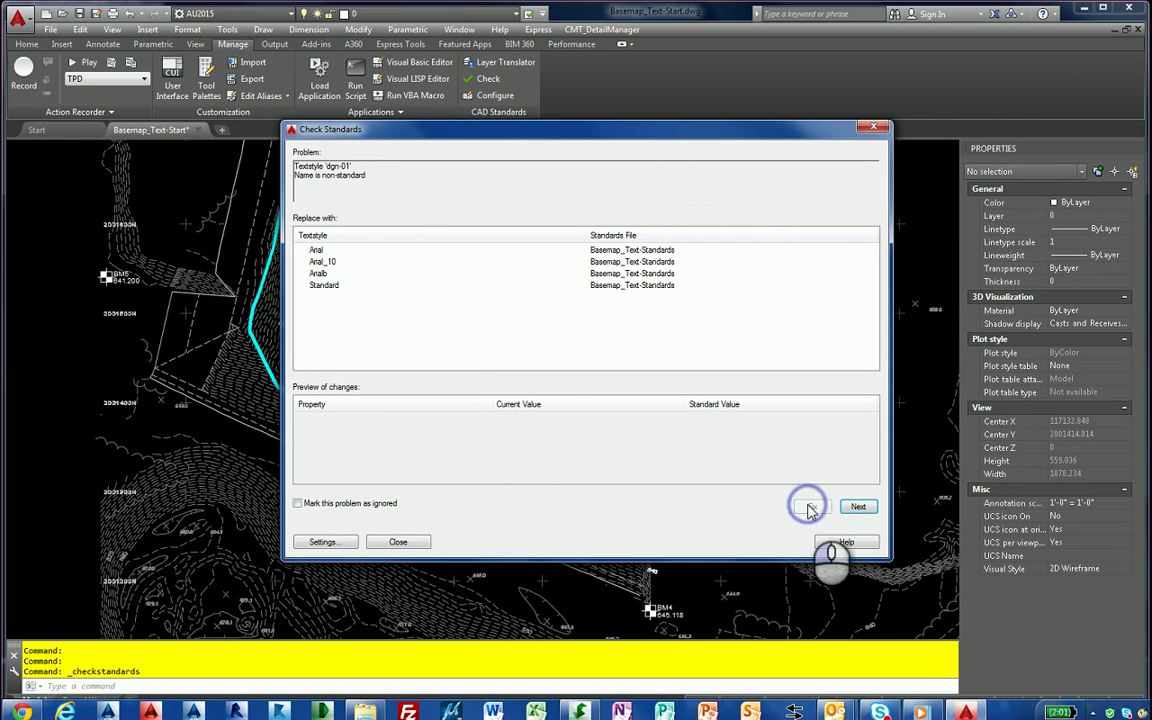
pyautogui.click(324, 286)
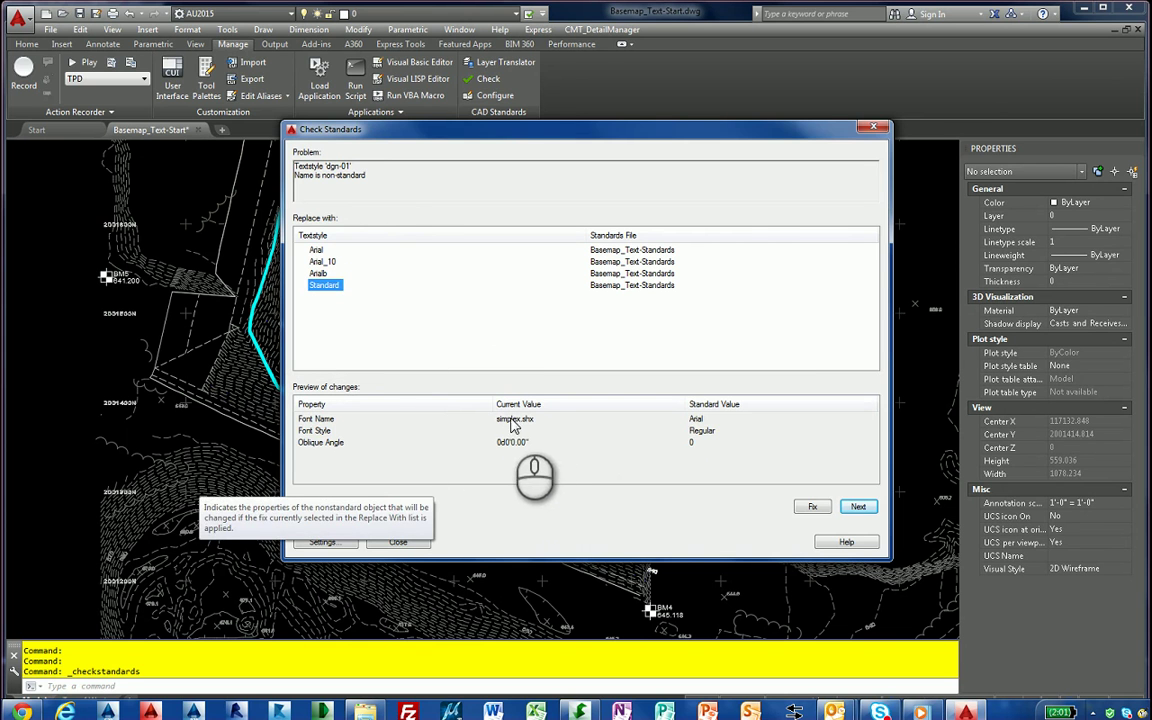
pyautogui.click(811, 507)
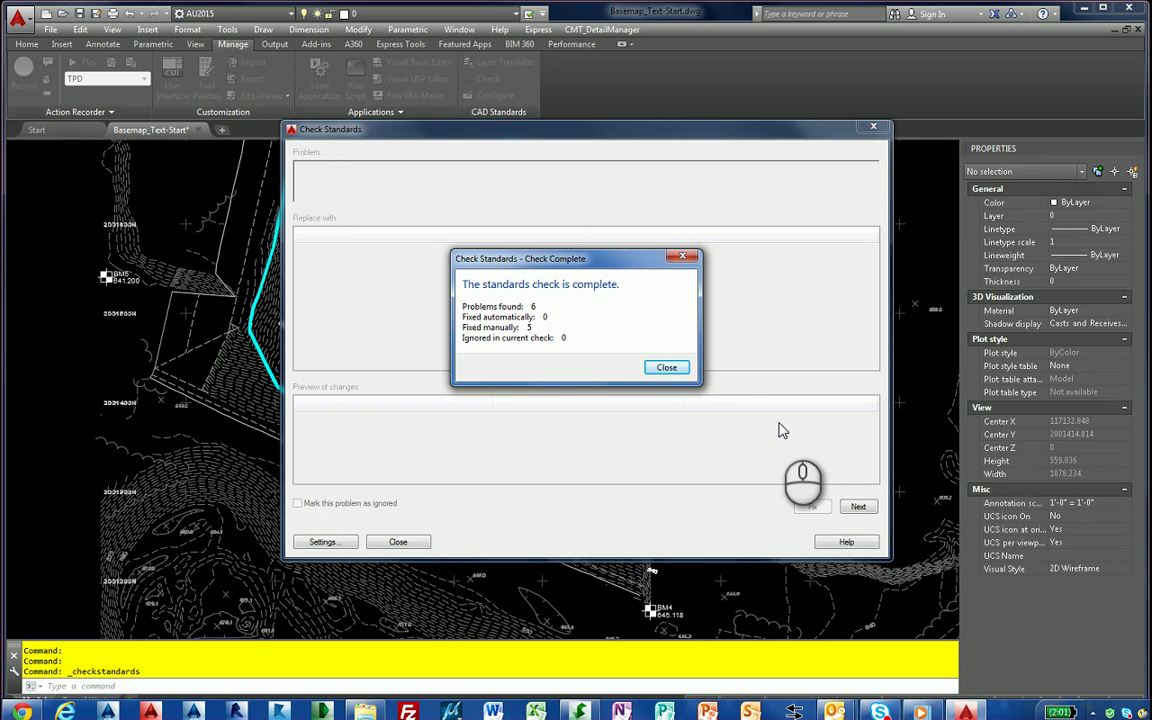
# Step: Close the Check Complete summary (6 problems, 5 fixed) and the Check Standards dialog
pyautogui.click(664, 368)
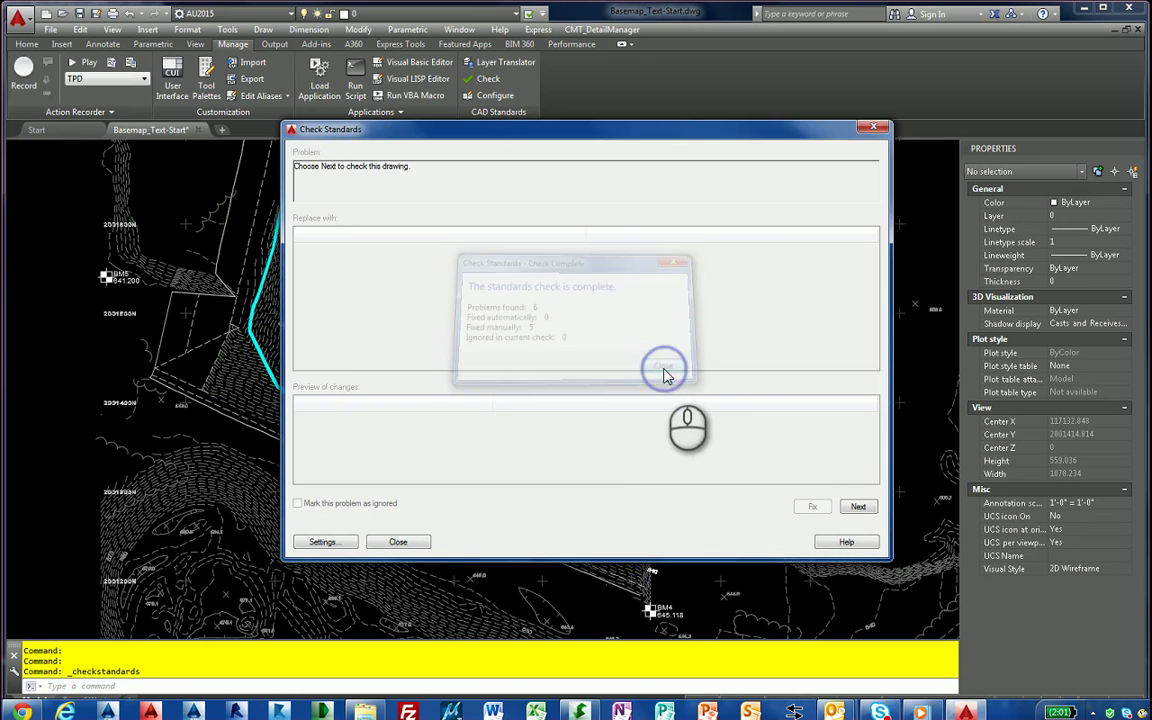
pyautogui.click(414, 540)
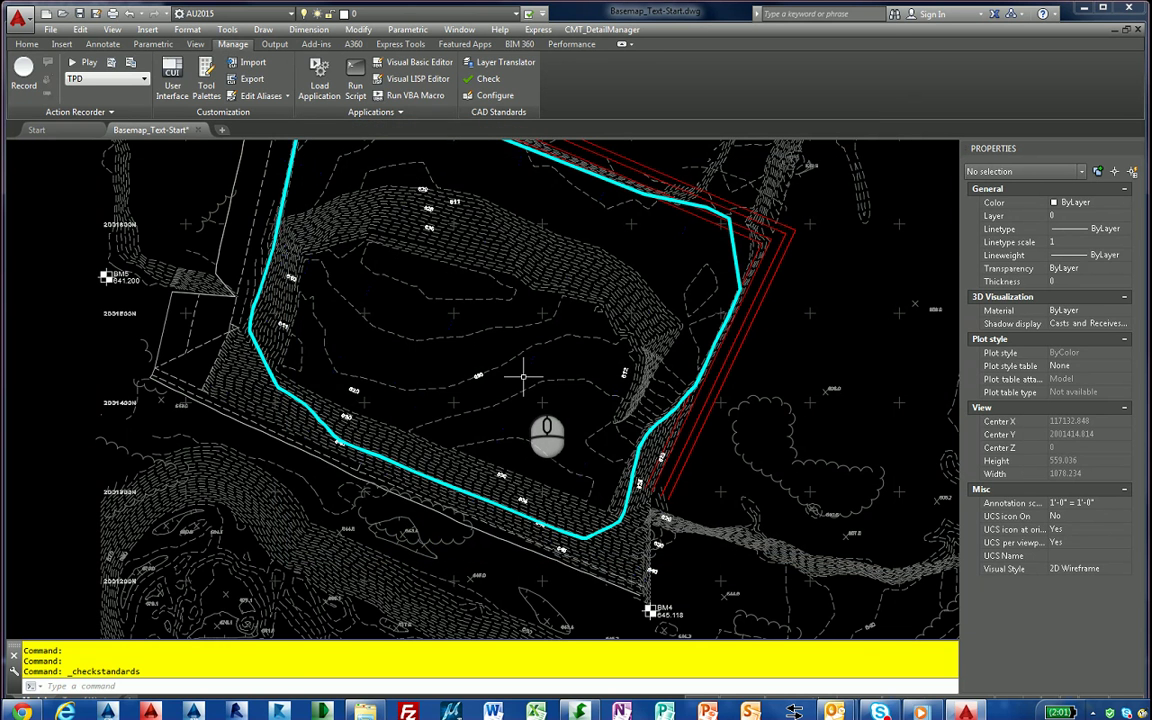
# Step: Open the Text Style dialog with STYLE and select Standard, confirming only Arial and Standard remain
pyautogui.write('style')
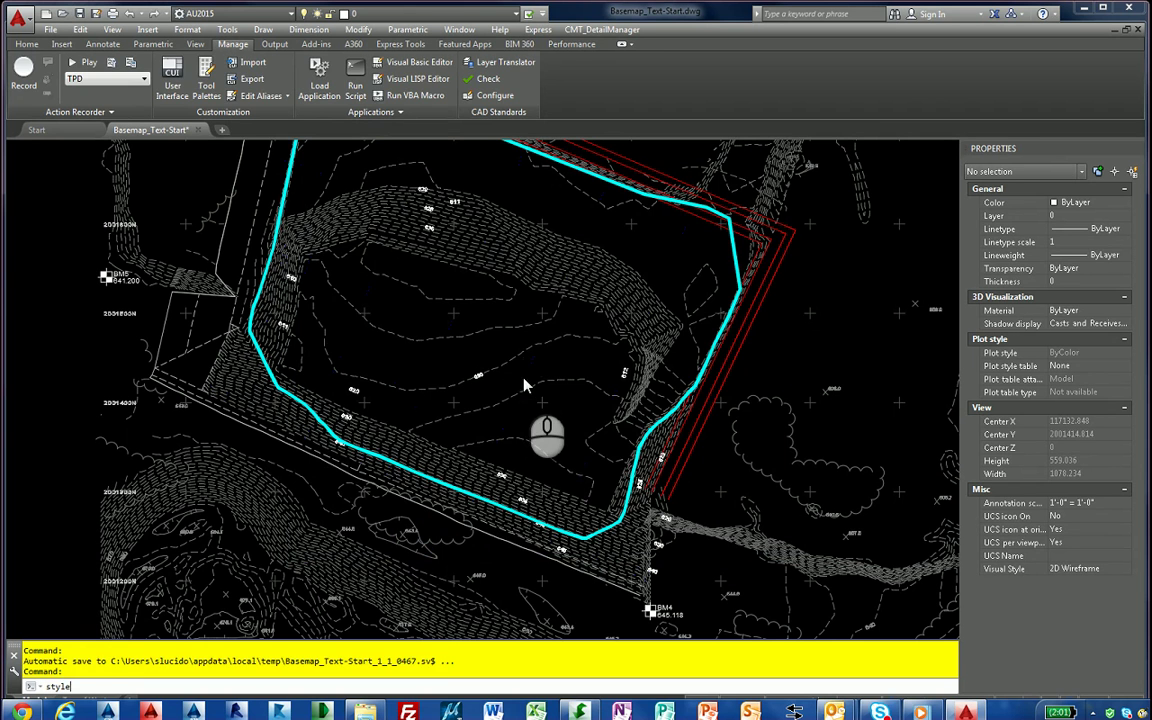
pyautogui.press('Return')
pyautogui.click(395, 281)
pyautogui.click(398, 290)
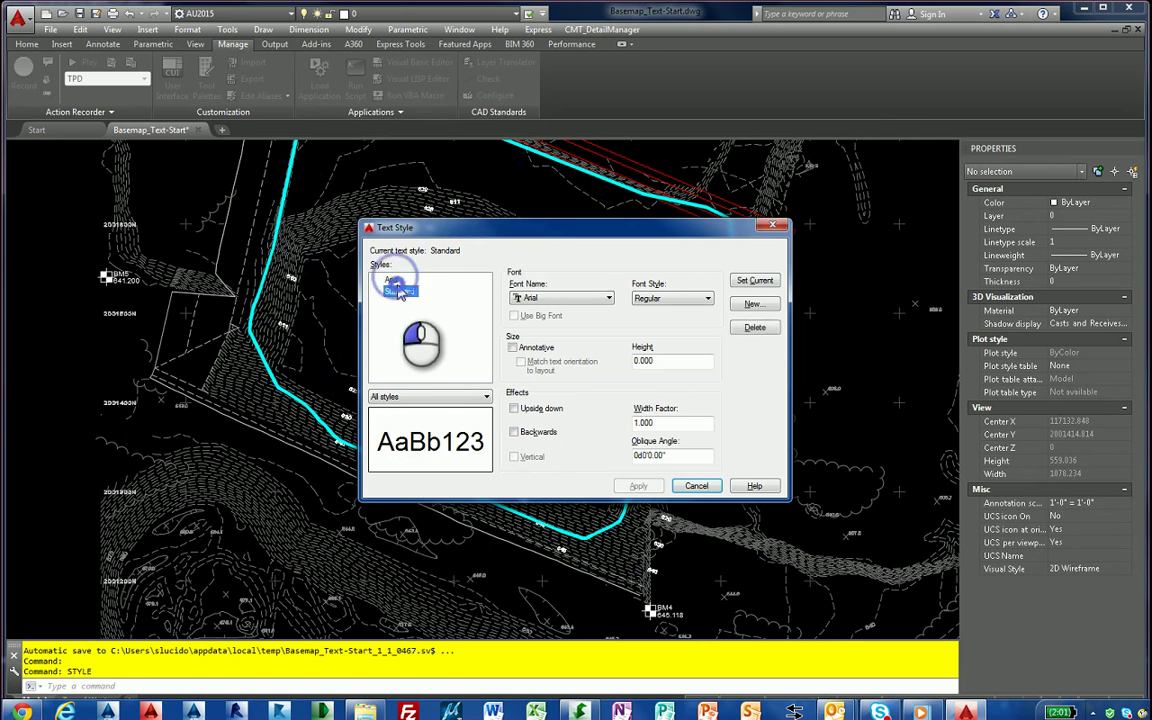